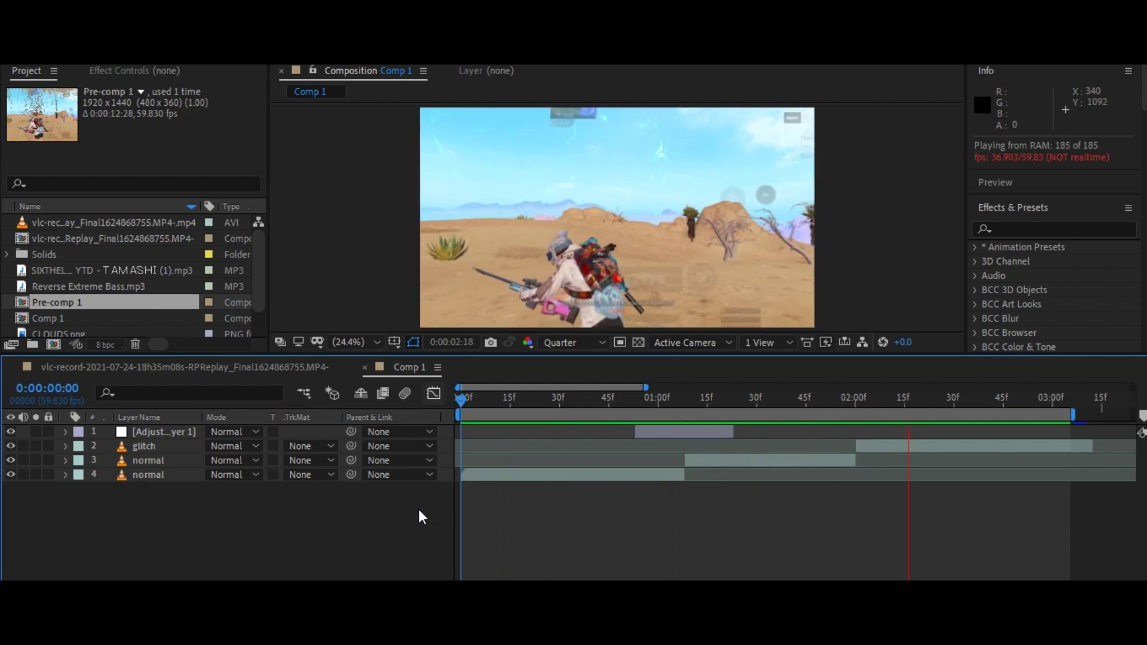
# Step: Scrub Comp 1 to about 0:00:02:08 and select the glitch layer
pyautogui.moveTo(818, 394); pyautogui.dragTo(887, 405)
pyautogui.click(887, 446)
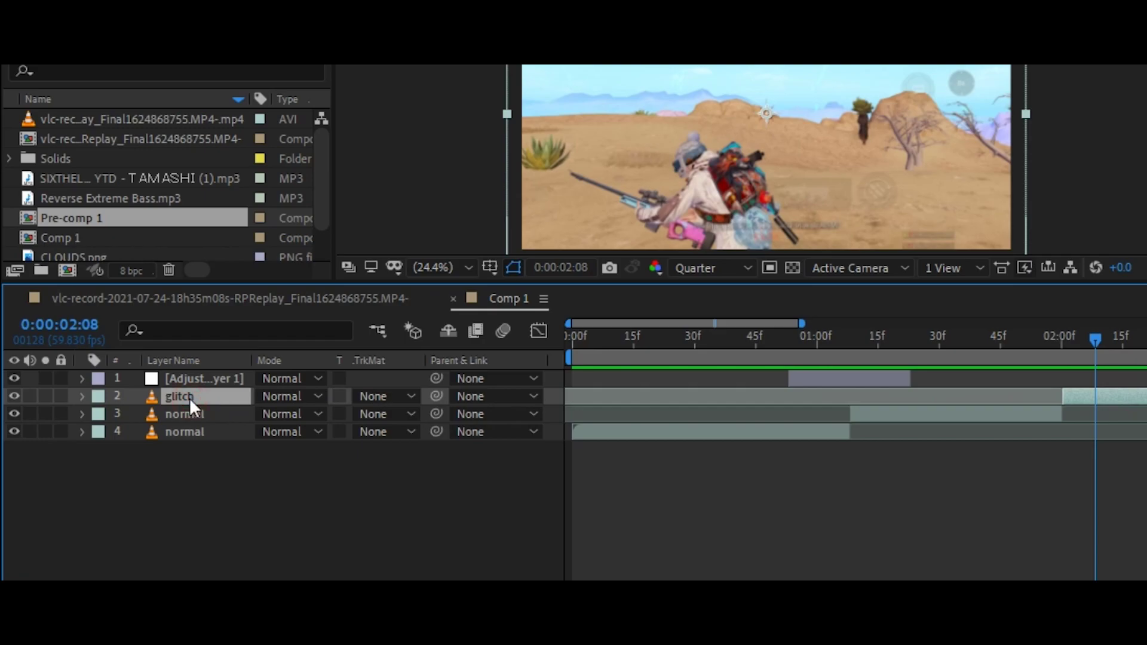
# Step: Duplicate the glitch layer twice and name the three copies roto, main and opacity
pyautogui.hotkey('ctrl', 'd')
pyautogui.hotkey('ctrl', 'd')
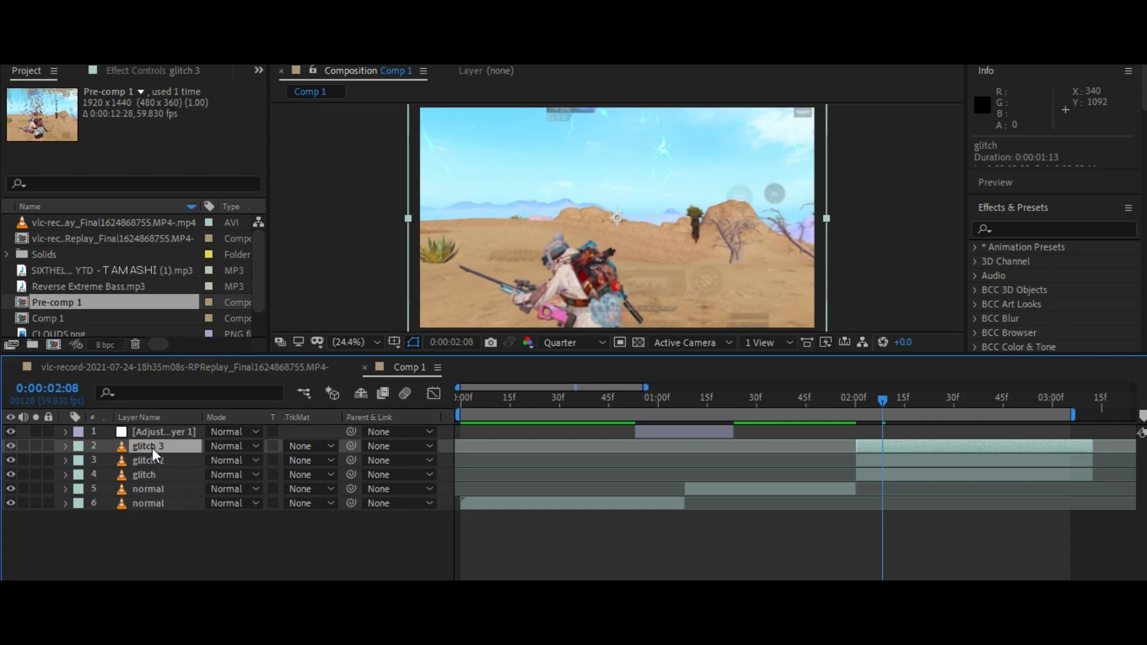
pyautogui.press('Return')
pyautogui.write('roto')
pyautogui.press('Return')
pyautogui.click(151, 460)
pyautogui.press('Return')
pyautogui.write('main')
pyautogui.press('Return')
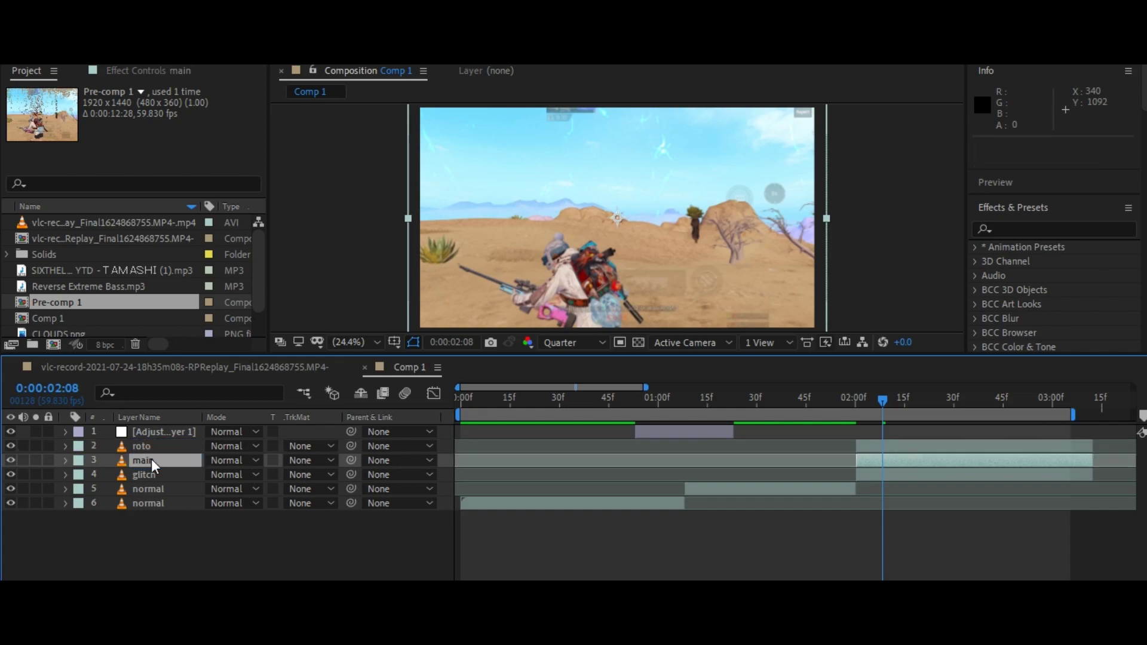
pyautogui.click(149, 474)
pyautogui.press('Return')
pyautogui.write('opacity')
pyautogui.press('Return')
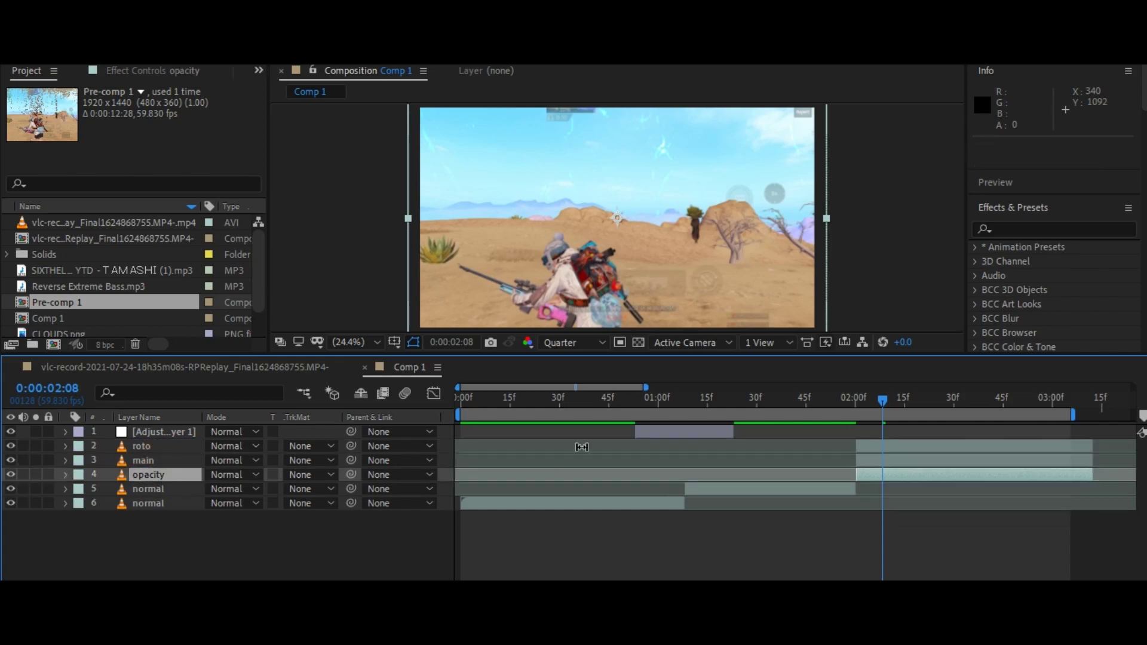
# Step: Scrub the timeline to around 1 second 45 frames and select the roto layer
pyautogui.moveTo(613, 412); pyautogui.dragTo(557, 436)
pyautogui.moveTo(675, 439); pyautogui.dragTo(808, 446)
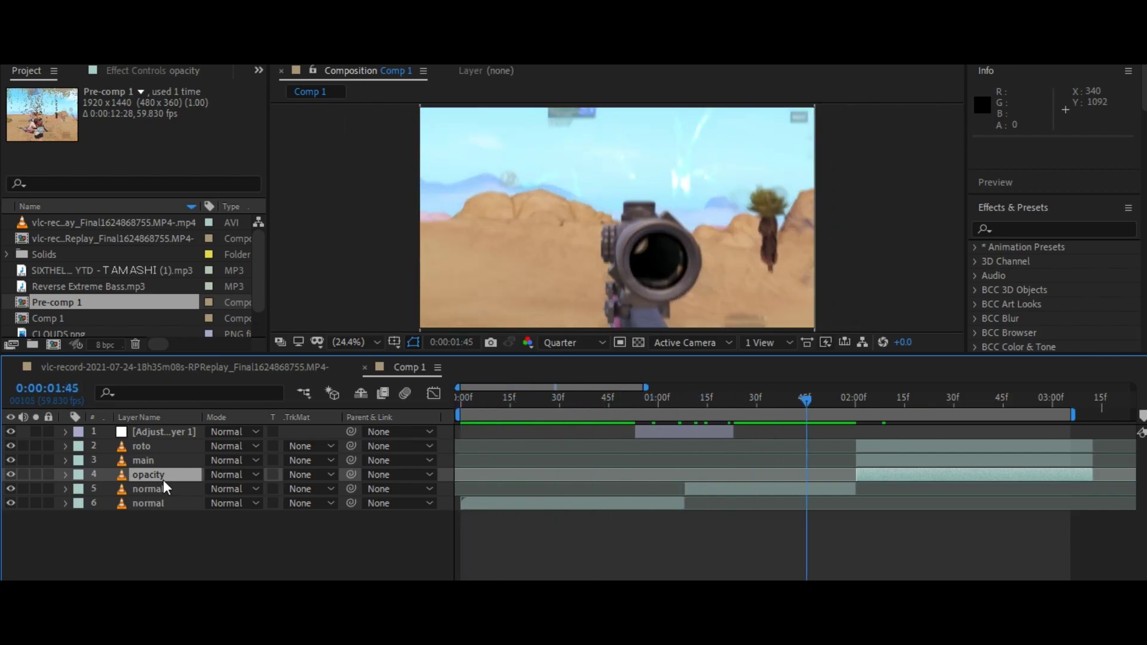
pyautogui.click(137, 445)
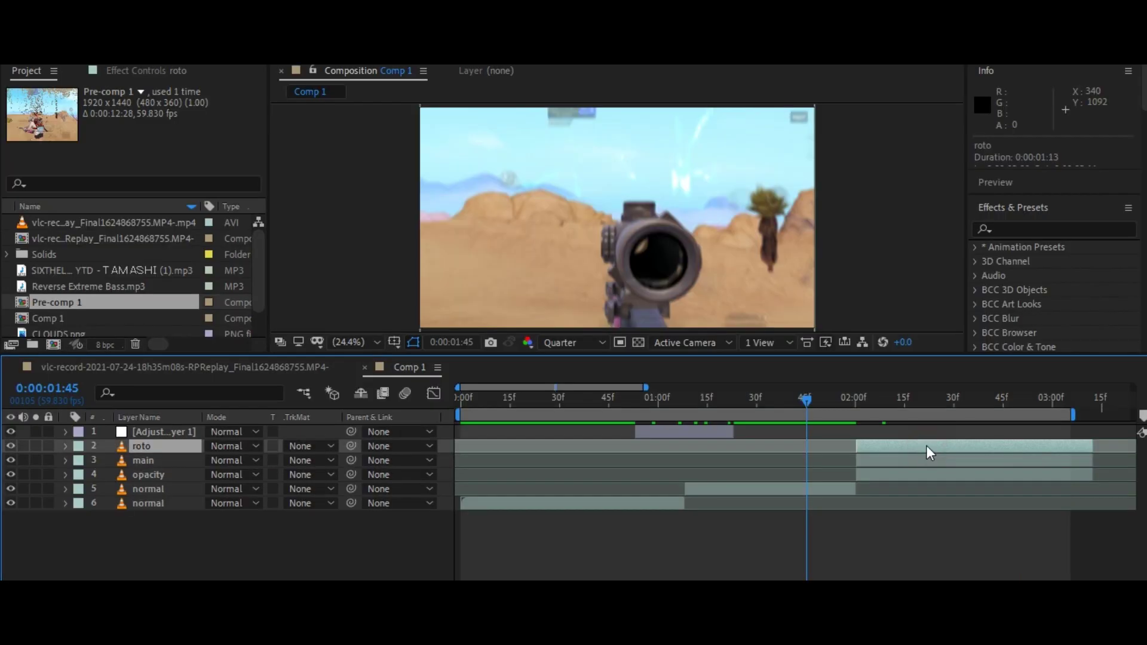
# Step: Jump to the roto in-point, set preview resolution to Full, and pick the Roto Brush tool
pyautogui.press('i')
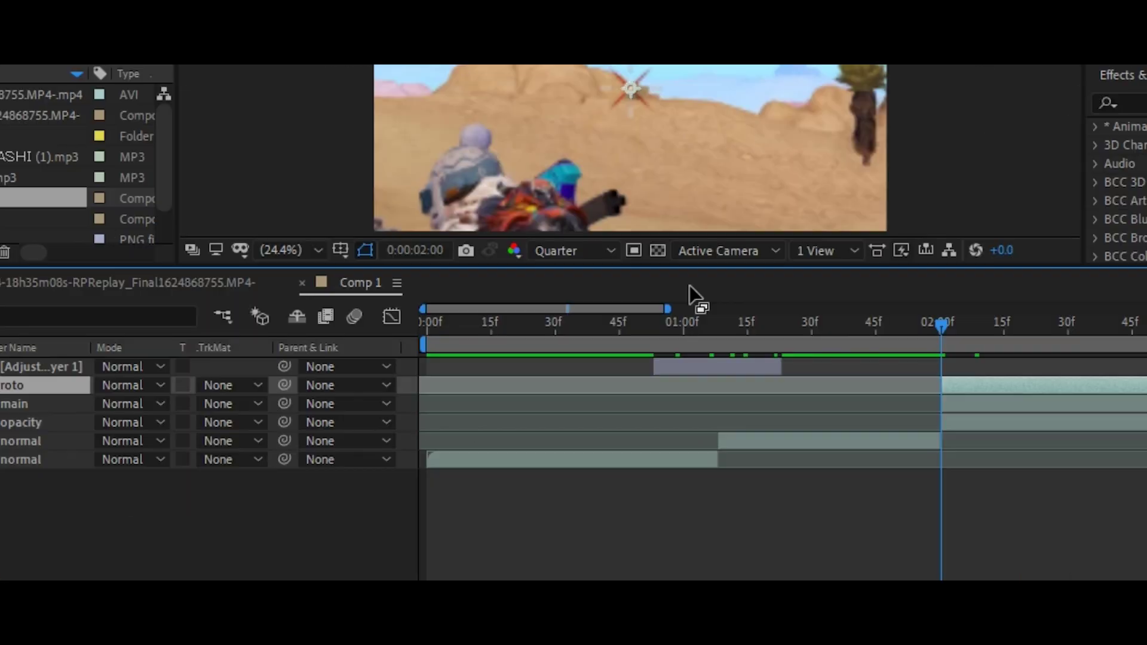
pyautogui.click(564, 256)
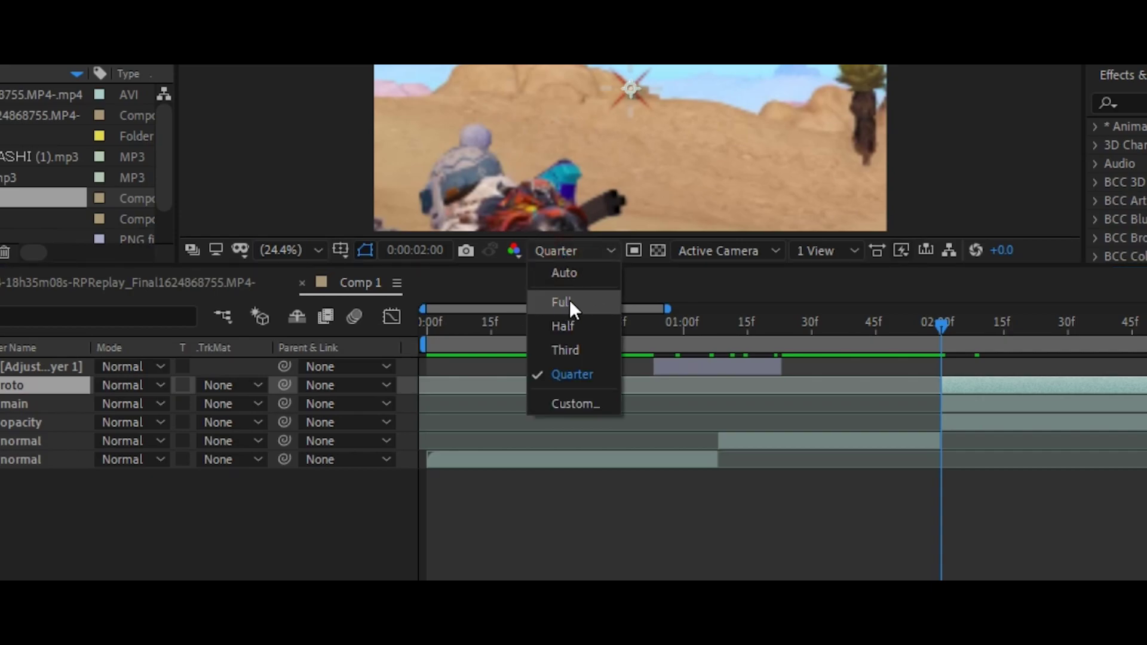
pyautogui.click(564, 302)
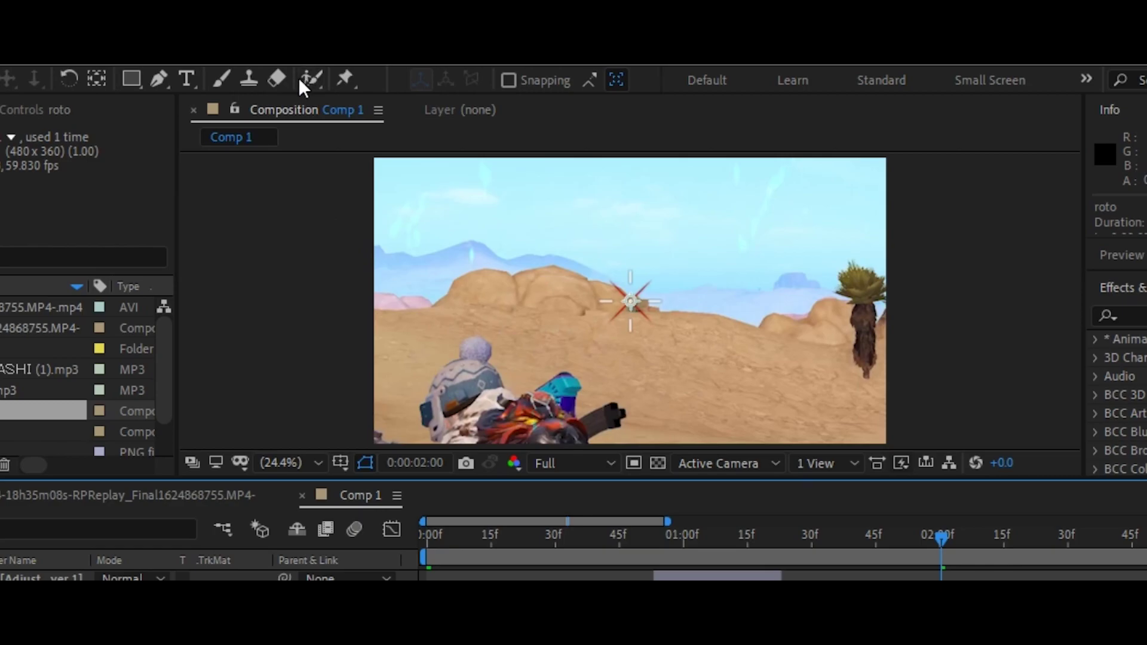
pyautogui.click(304, 79)
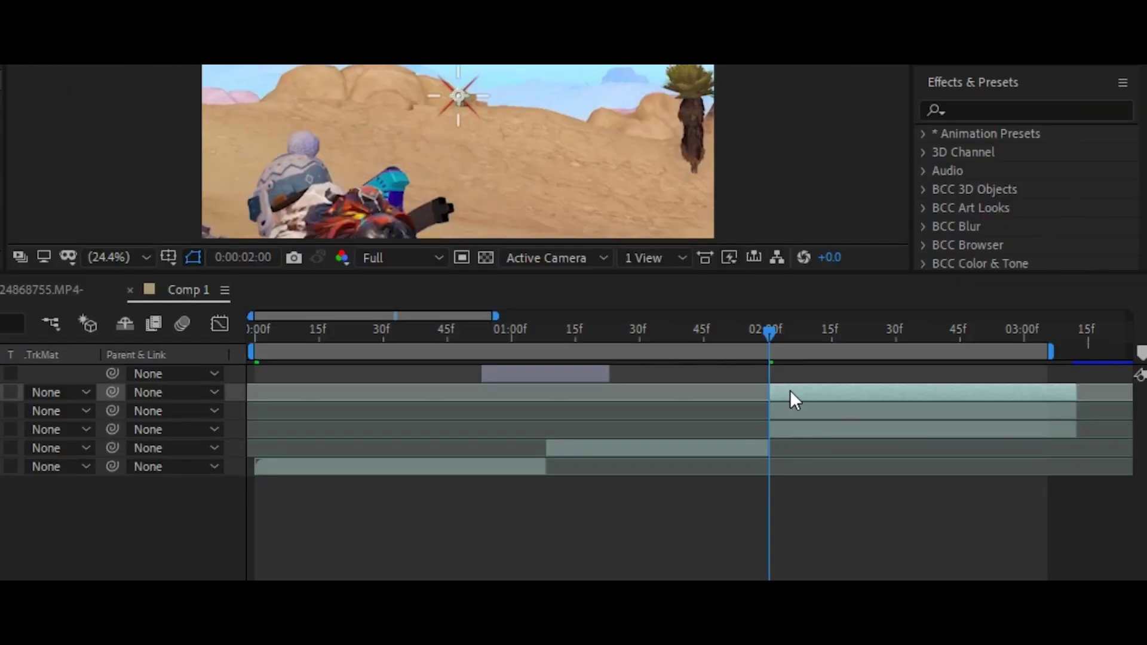
# Step: Open roto in the Layer panel, zoom onto the character, shrink the Roto Brush, and paint the hat
pyautogui.doubleClick(790, 393)
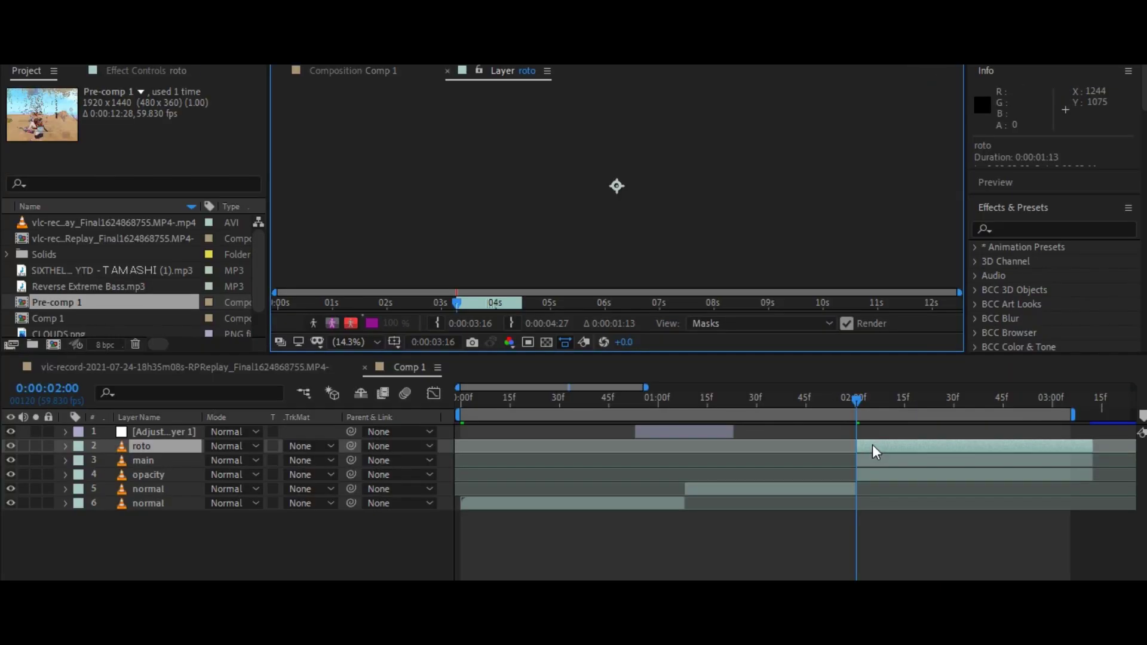
pyautogui.moveTo(620, 370); pyautogui.dragTo(619, 384)
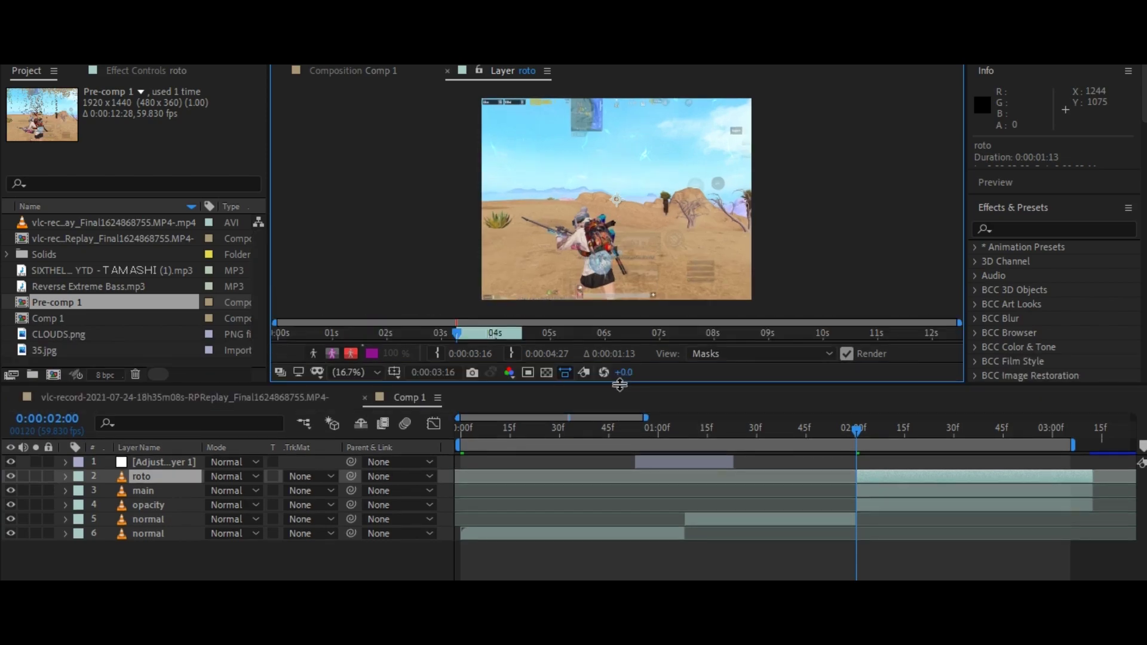
pyautogui.press('.')
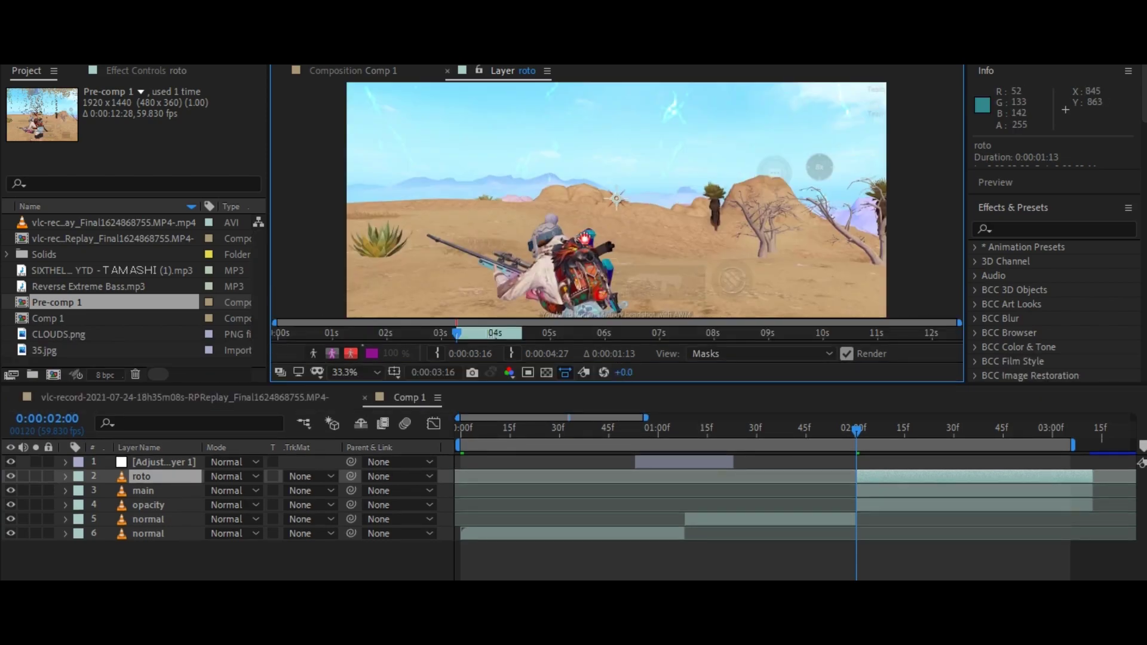
pyautogui.moveTo(585, 239); pyautogui.dragTo(625, 142)
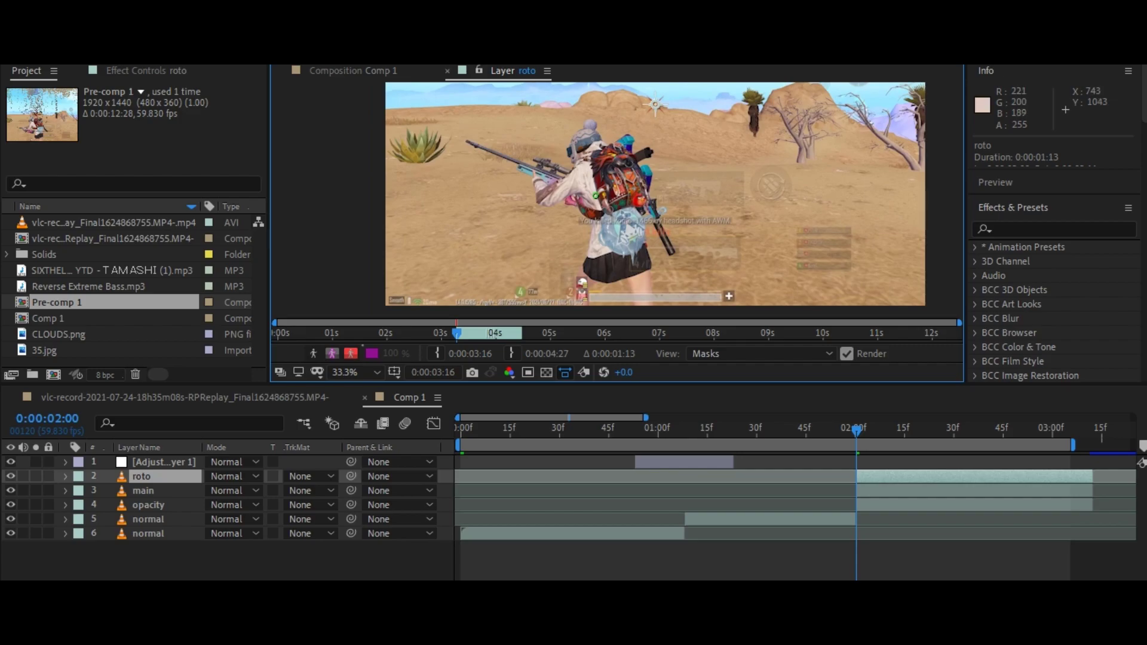
pyautogui.scroll(3, 595, 195)
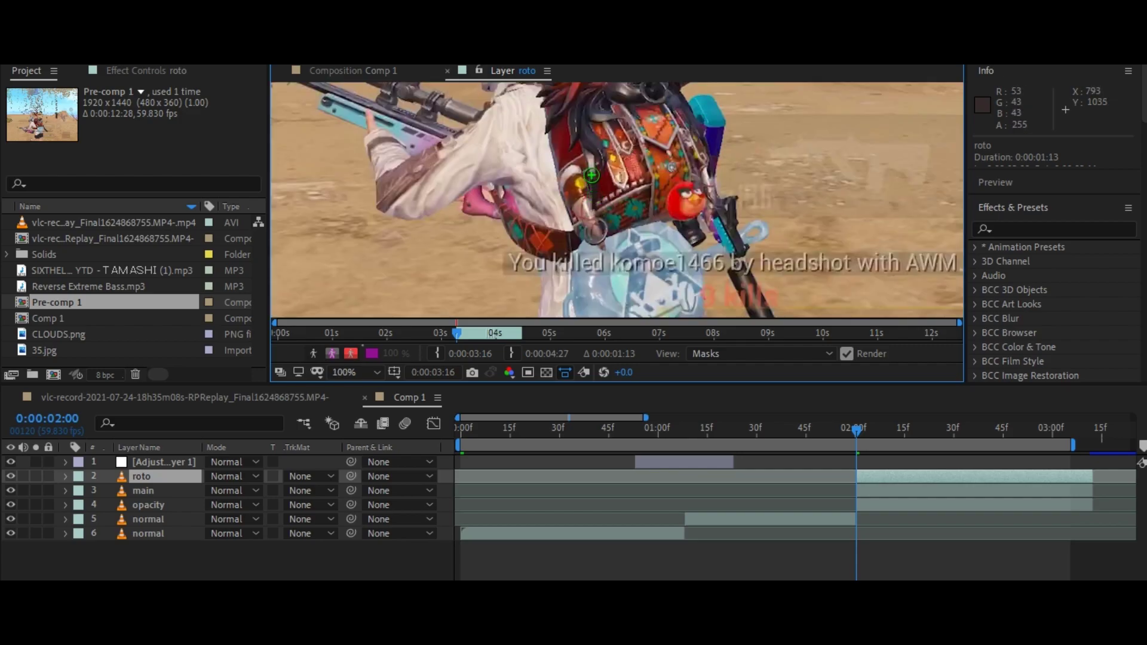
pyautogui.moveTo(592, 175); pyautogui.dragTo(664, 248)
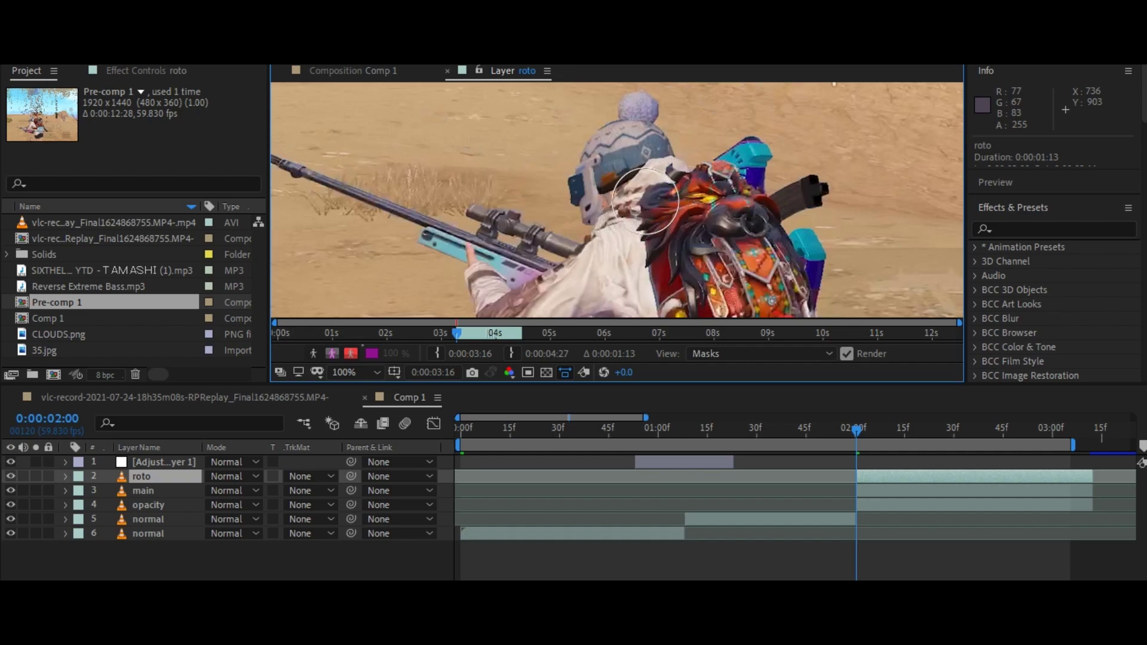
pyautogui.moveTo(646, 201)
pyautogui.mouseDown()
pyautogui.moveTo(631, 201)
pyautogui.moveTo(724, 201)
pyautogui.moveTo(660, 201)
pyautogui.mouseUp()
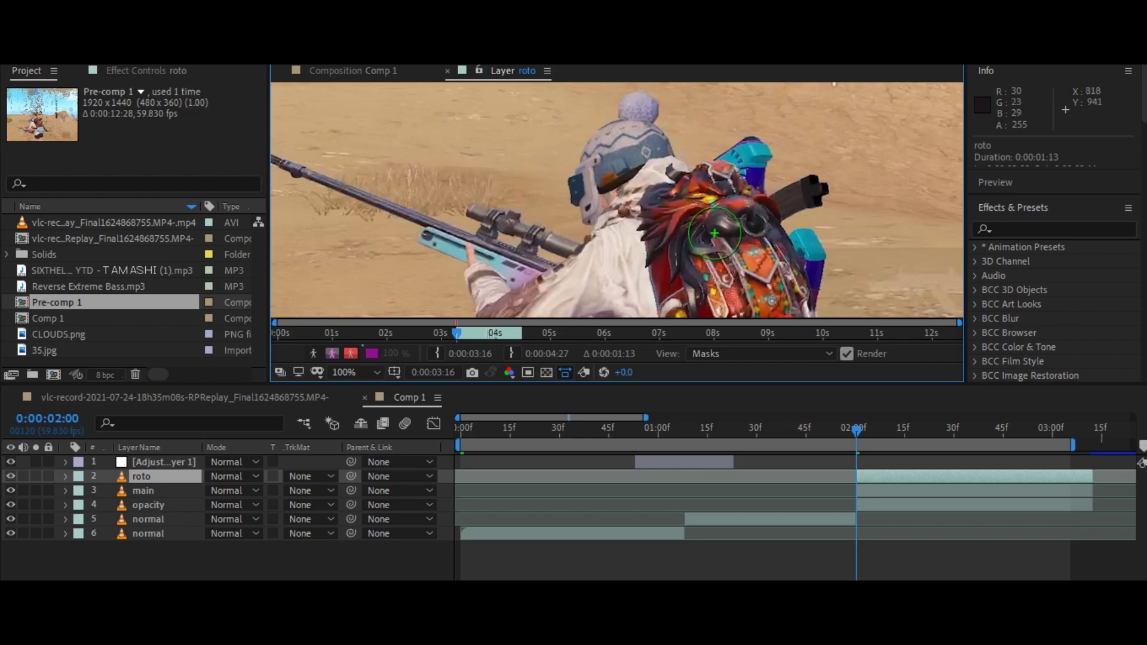
pyautogui.moveTo(631, 153); pyautogui.dragTo(666, 228)
# Step: Add the backpack, hat pompom, teal backpack item, arm and charm to the Roto Brush selection
pyautogui.moveTo(739, 184); pyautogui.dragTo(724, 245)
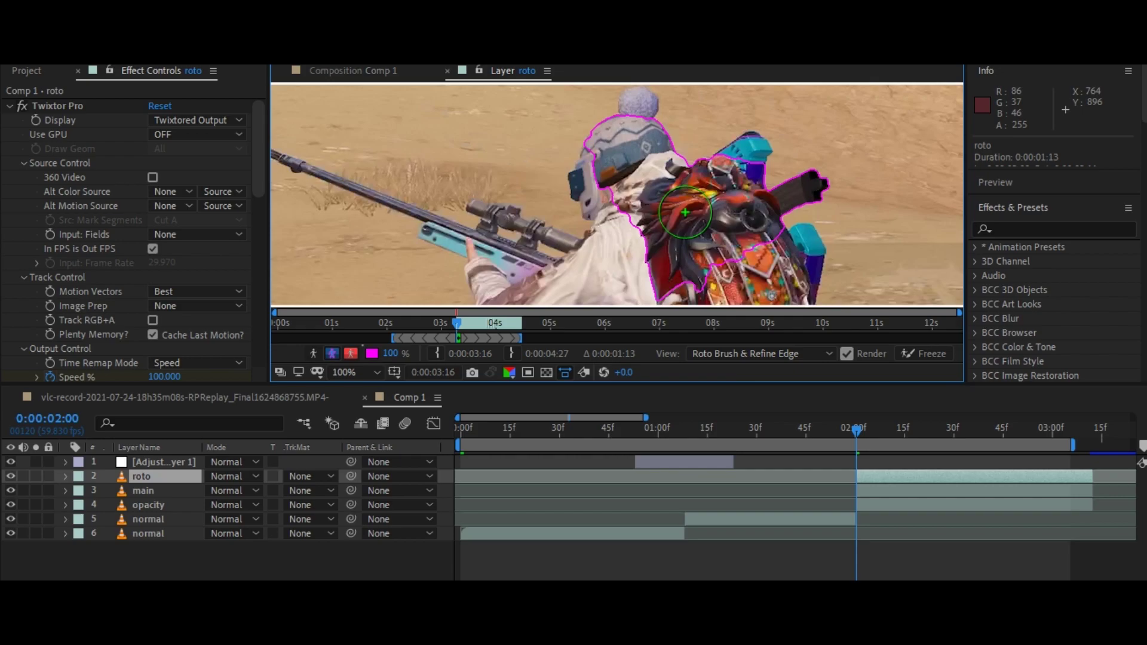
pyautogui.moveTo(712, 202); pyautogui.dragTo(702, 202)
pyautogui.click(751, 149)
pyautogui.moveTo(635, 101); pyautogui.dragTo(640, 112)
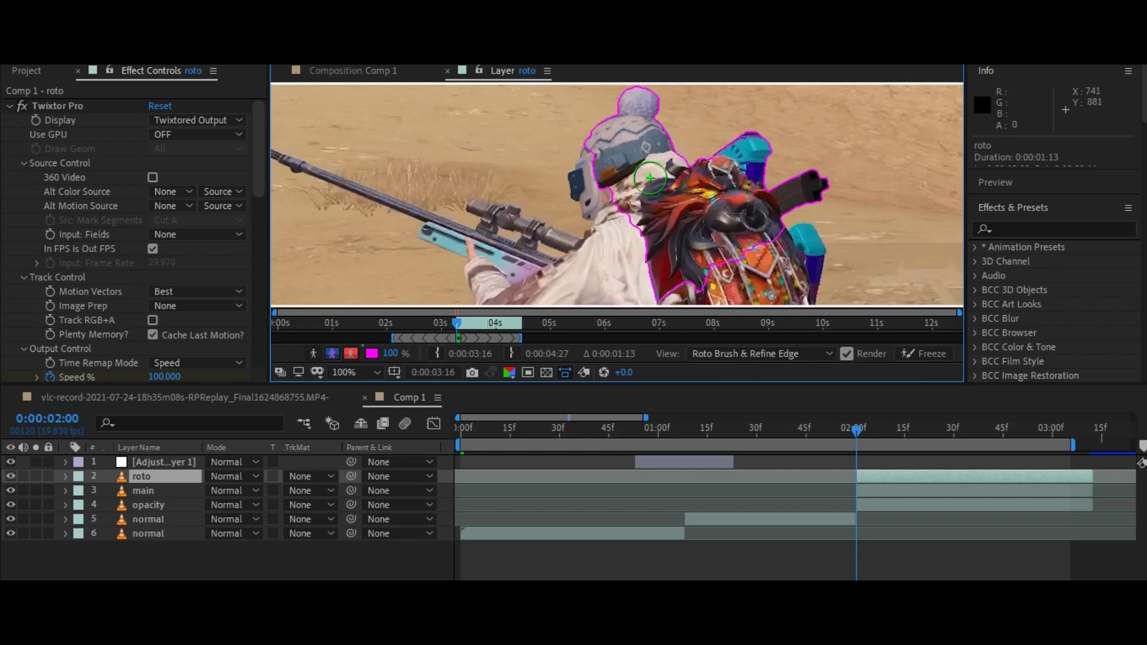
pyautogui.moveTo(655, 239); pyautogui.dragTo(642, 120)
pyautogui.moveTo(613, 113)
pyautogui.mouseDown()
pyautogui.moveTo(509, 186)
pyautogui.moveTo(488, 170)
pyautogui.mouseUp()
pyautogui.moveTo(678, 192); pyautogui.dragTo(730, 244)
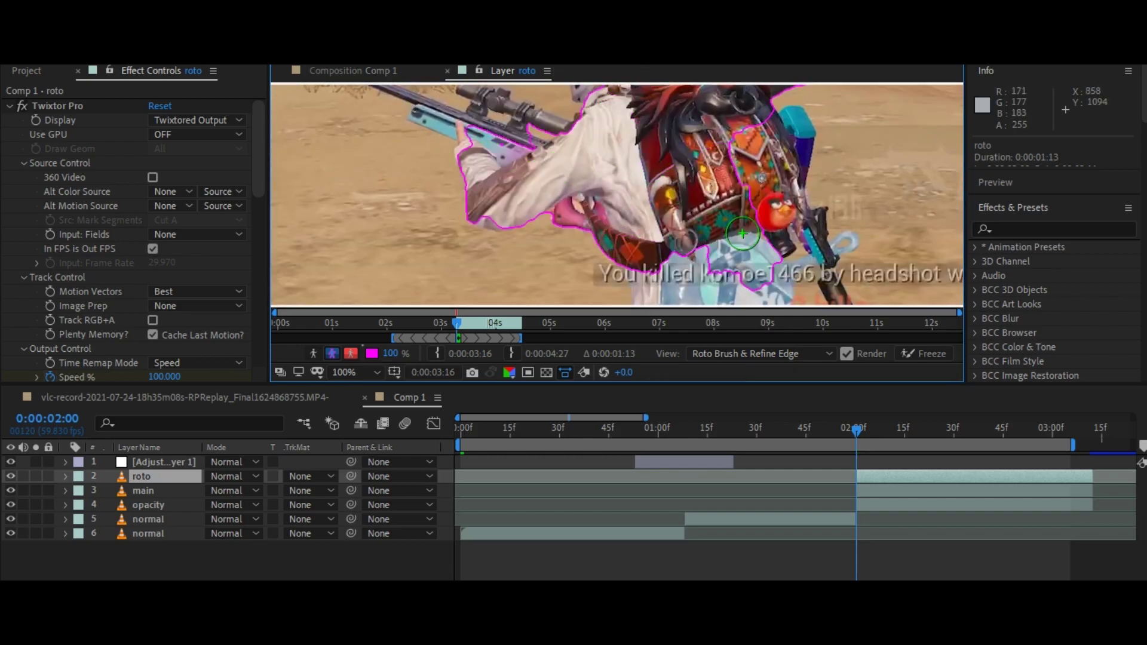
pyautogui.moveTo(738, 203); pyautogui.dragTo(597, 217)
pyautogui.moveTo(602, 137); pyautogui.dragTo(642, 213)
pyautogui.click(645, 148)
# Step: Extend the outline around the charm and add the gun and rifle scope
pyautogui.moveTo(542, 270); pyautogui.dragTo(547, 190)
pyautogui.moveTo(546, 193); pyautogui.dragTo(535, 273)
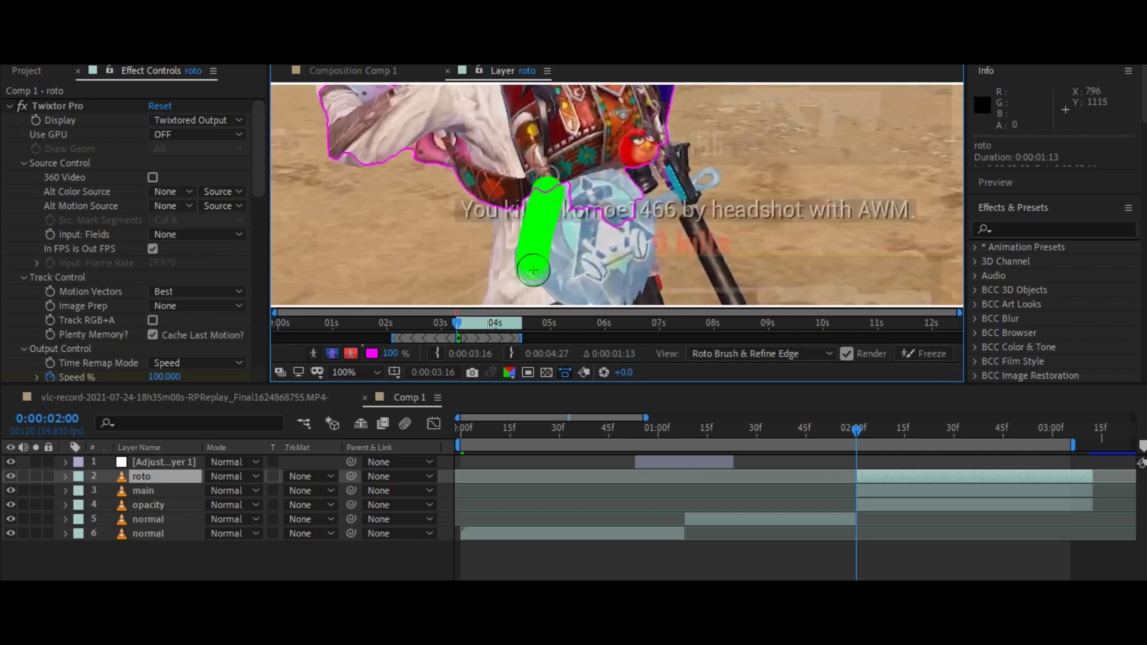
pyautogui.moveTo(533, 214)
pyautogui.mouseDown()
pyautogui.moveTo(544, 142)
pyautogui.moveTo(520, 271)
pyautogui.mouseUp()
pyautogui.scroll(-3, 520, 251)
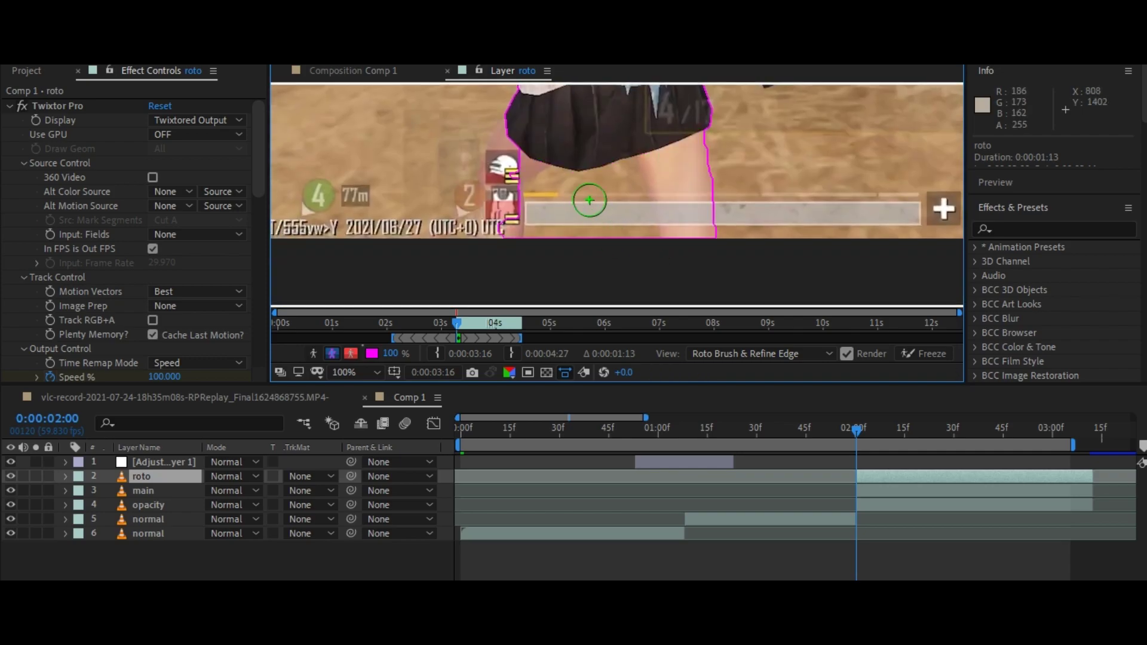
pyautogui.moveTo(532, 149); pyautogui.dragTo(493, 218)
pyautogui.scroll(3, 561, 215)
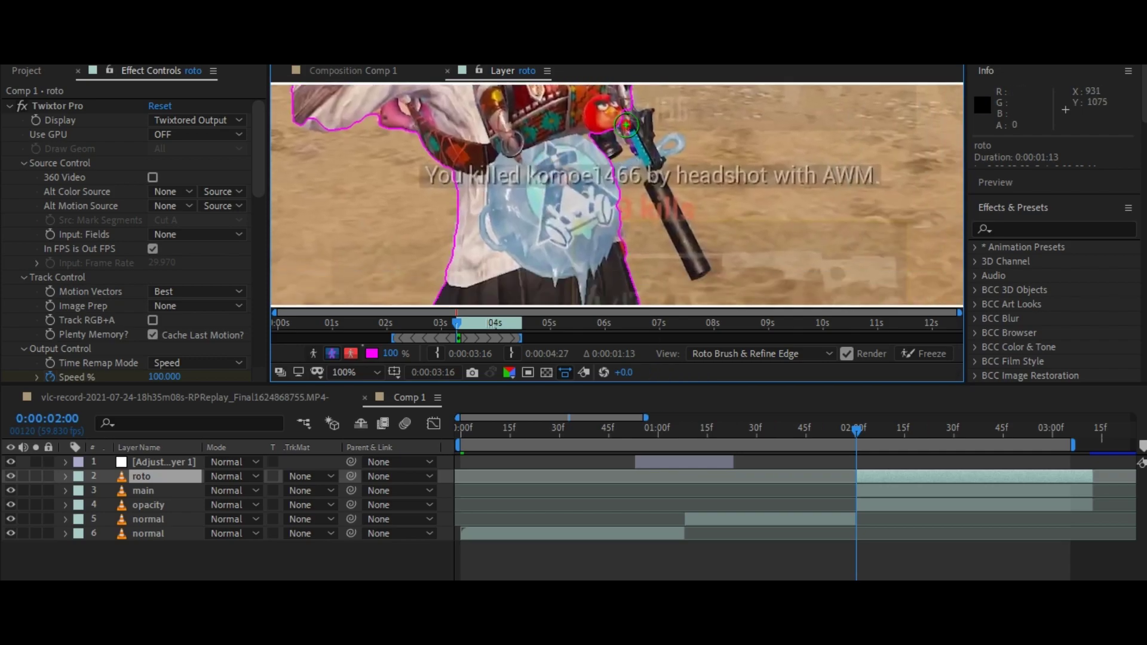
pyautogui.moveTo(627, 126); pyautogui.dragTo(608, 135)
pyautogui.moveTo(683, 221); pyautogui.dragTo(693, 266)
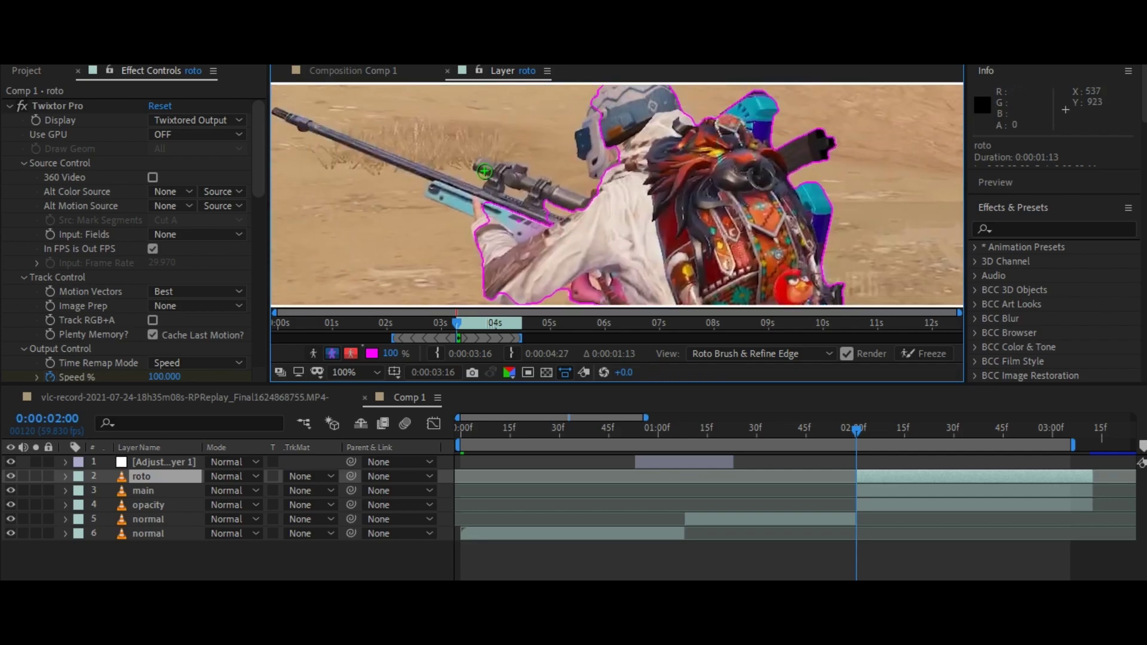
pyautogui.moveTo(478, 173); pyautogui.dragTo(571, 180)
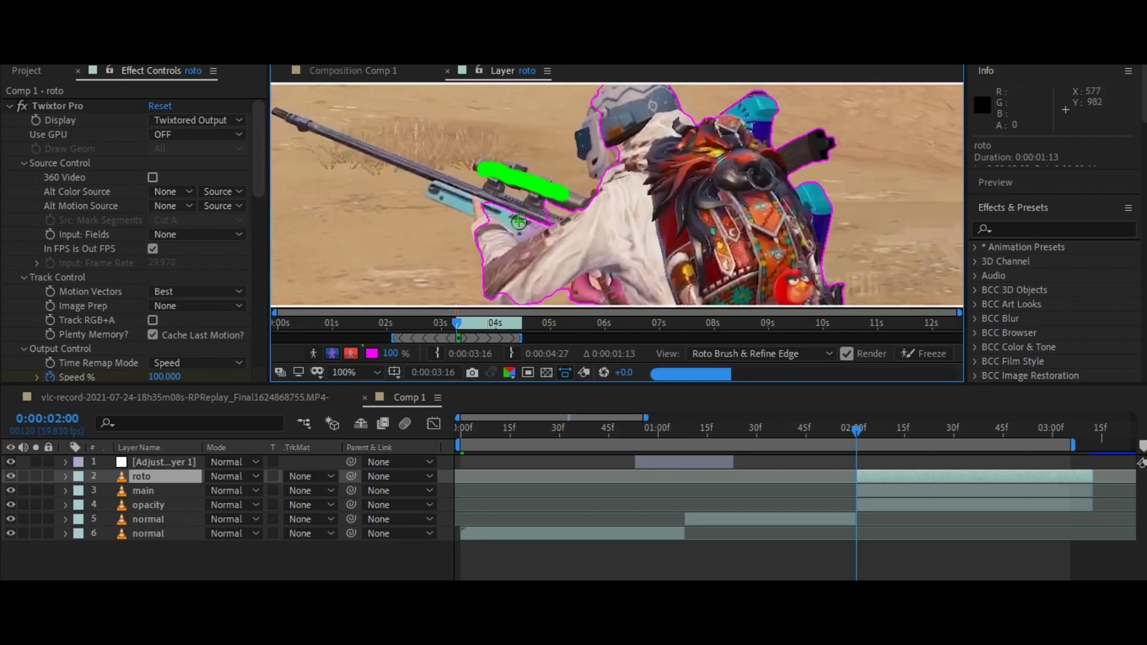
# Step: Cut out the scope-rail gap and add the rifle barrel to its tip, trimming excess
pyautogui.scroll(1, 496, 196)
pyautogui.keyDown('alt'); pyautogui.click(556, 177); pyautogui.keyUp('alt')
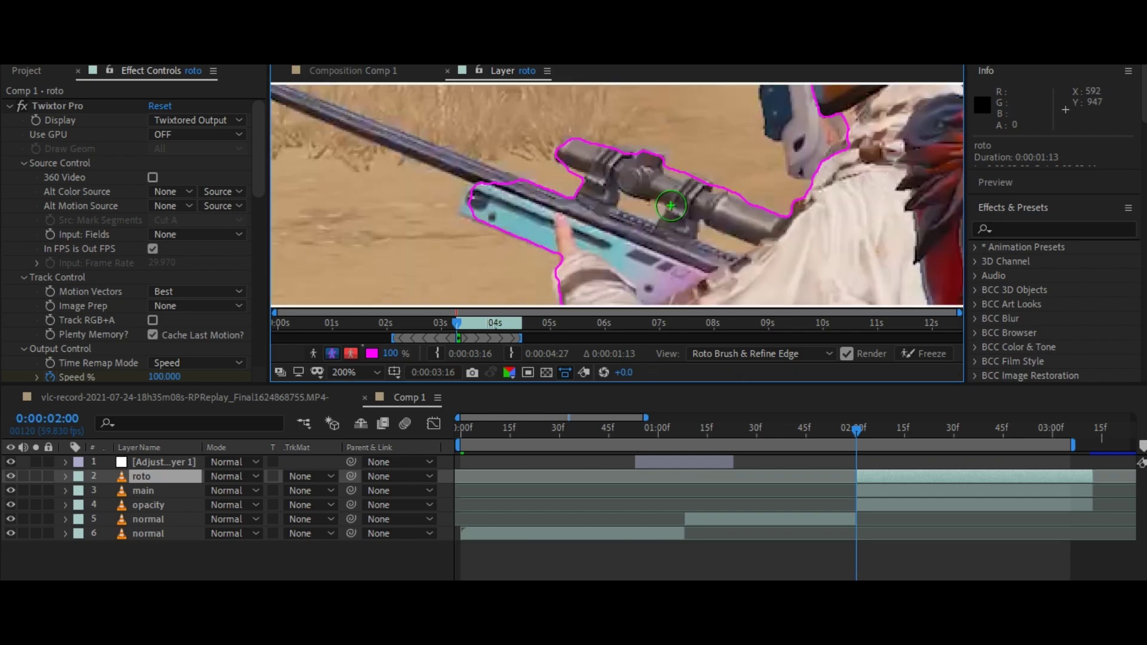
pyautogui.moveTo(467, 164); pyautogui.dragTo(633, 210)
pyautogui.moveTo(408, 128)
pyautogui.mouseDown()
pyautogui.moveTo(668, 220)
pyautogui.moveTo(425, 154)
pyautogui.moveTo(438, 151)
pyautogui.mouseUp()
pyautogui.moveTo(392, 107); pyautogui.dragTo(531, 152)
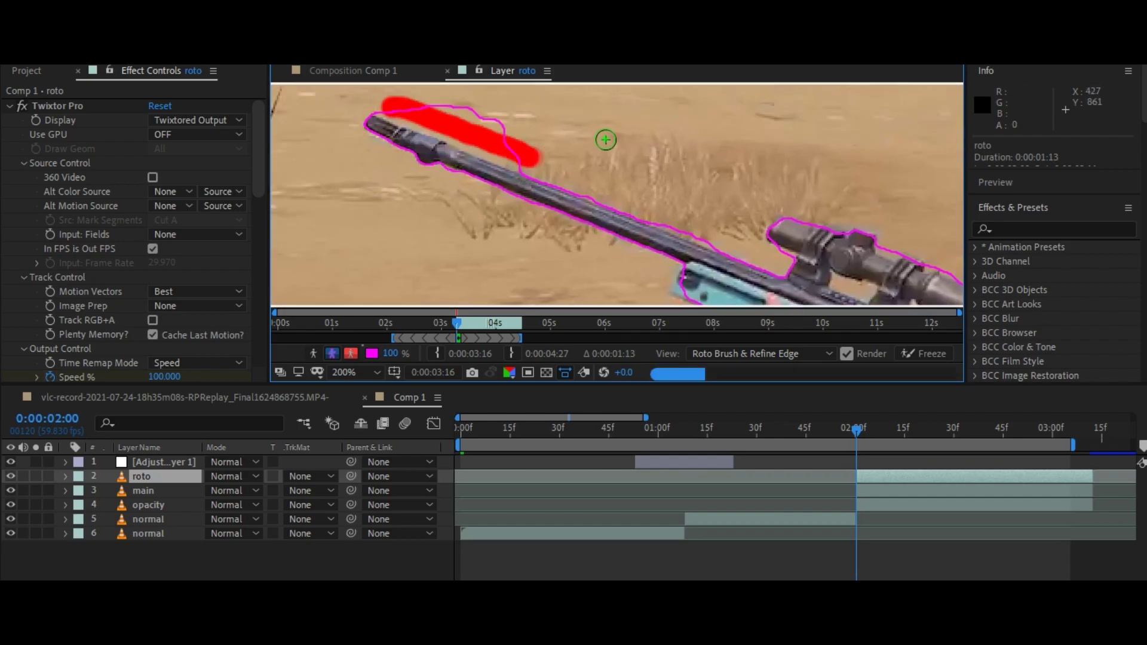
pyautogui.scroll(-2, 678, 200)
pyautogui.scroll(1, 678, 200)
pyautogui.scroll(1, 714, 132)
# Step: Add the visor and face to the outline, then zoom out to check the selection
pyautogui.moveTo(717, 202)
pyautogui.mouseDown()
pyautogui.moveTo(693, 146)
pyautogui.moveTo(735, 169)
pyautogui.mouseUp()
pyautogui.moveTo(754, 127)
pyautogui.mouseDown()
pyautogui.moveTo(764, 248)
pyautogui.moveTo(576, 69)
pyautogui.mouseUp()
pyautogui.moveTo(628, 286); pyautogui.dragTo(771, 281)
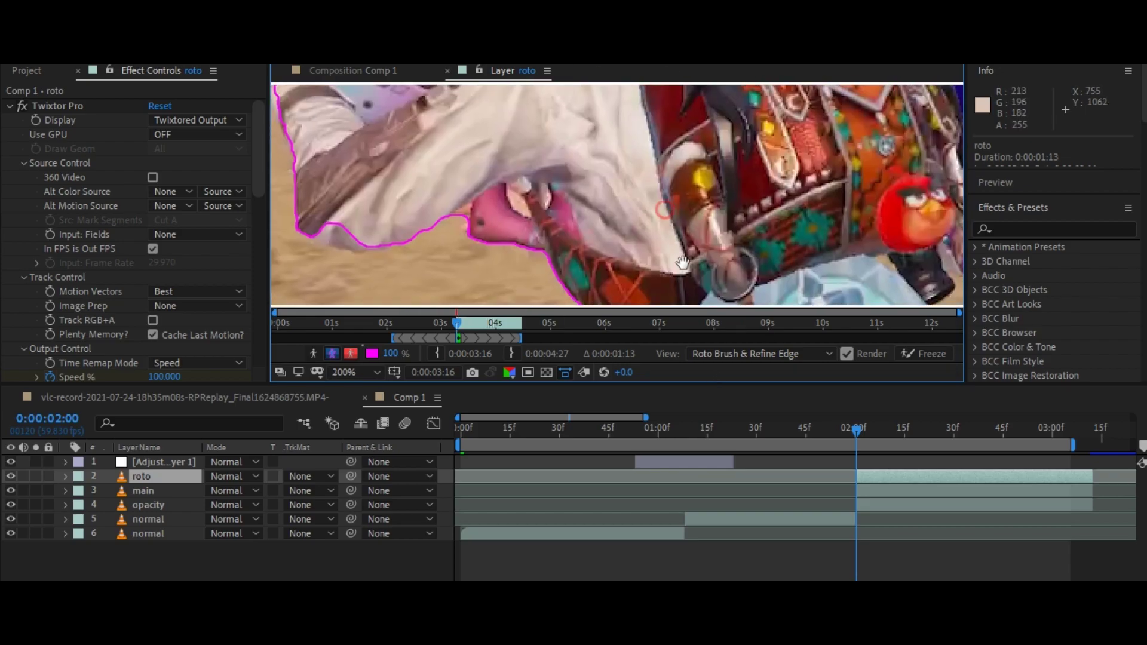
pyautogui.moveTo(633, 102); pyautogui.dragTo(647, 166)
pyautogui.scroll(-4, 647, 166)
pyautogui.scroll(-1, 647, 175)
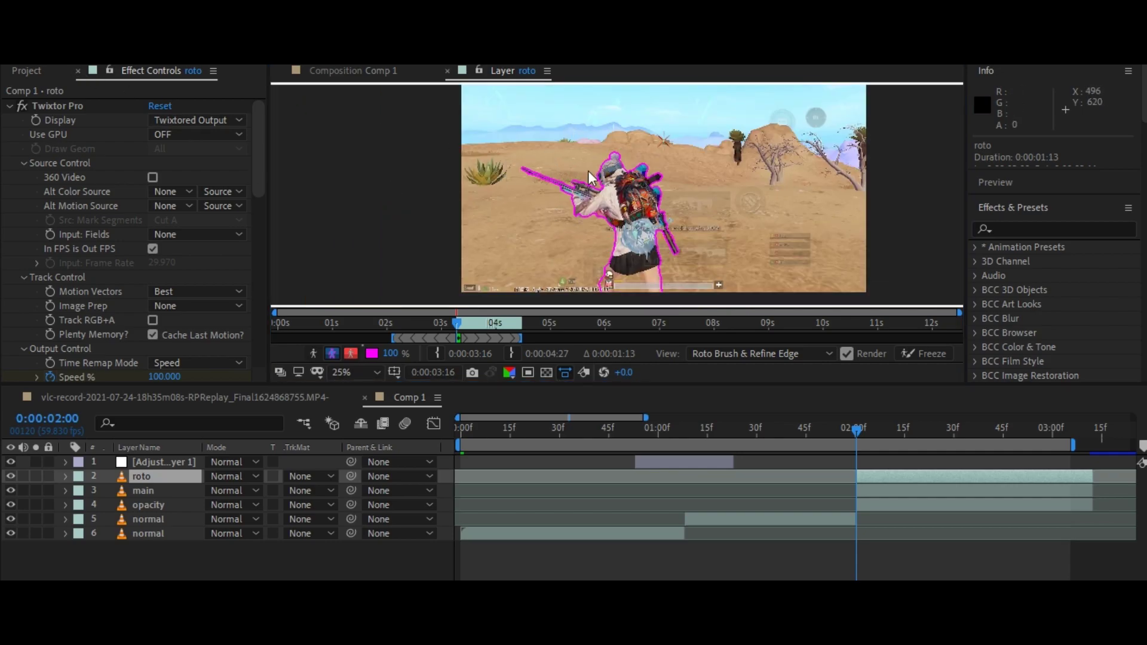
# Step: Play the roto clip to check the outline, then freeze the Roto Brush across all 74 frames
pyautogui.press('space')
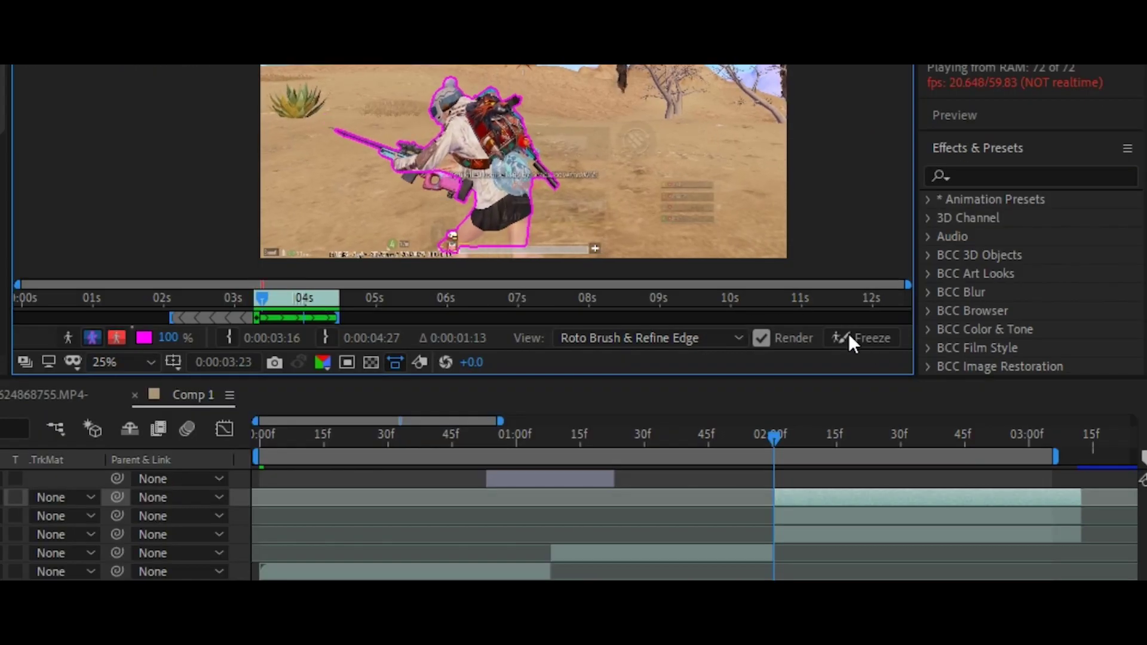
pyautogui.click(862, 341)
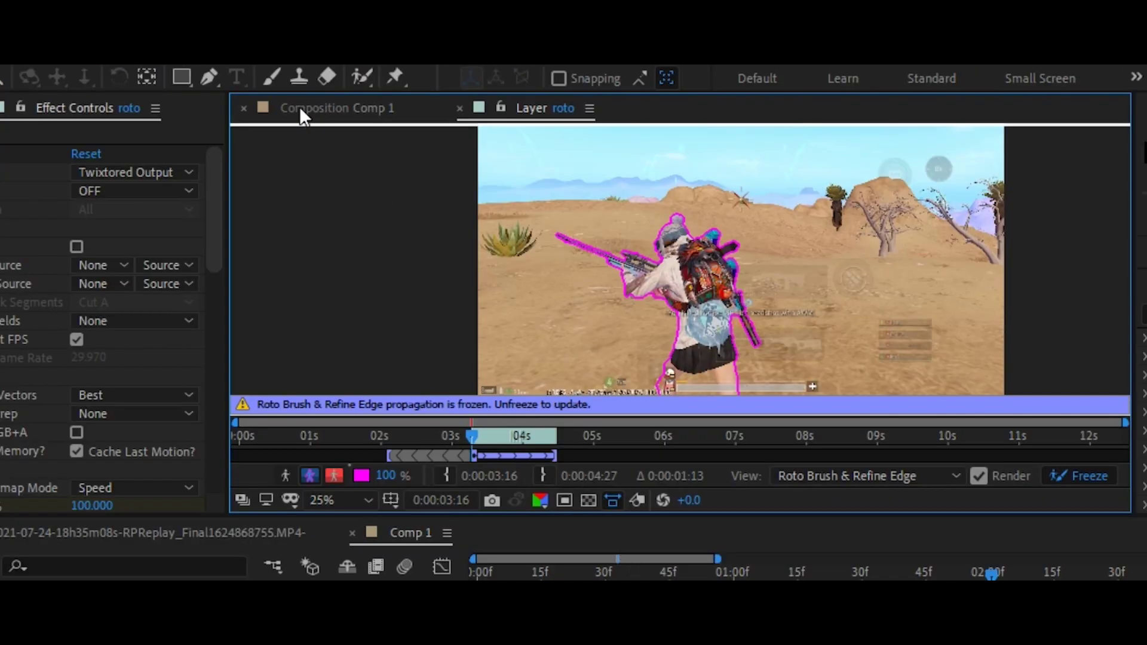
# Step: Return to Comp 1 at Quarter resolution, play the preview, and park at frame 49
pyautogui.click(299, 107)
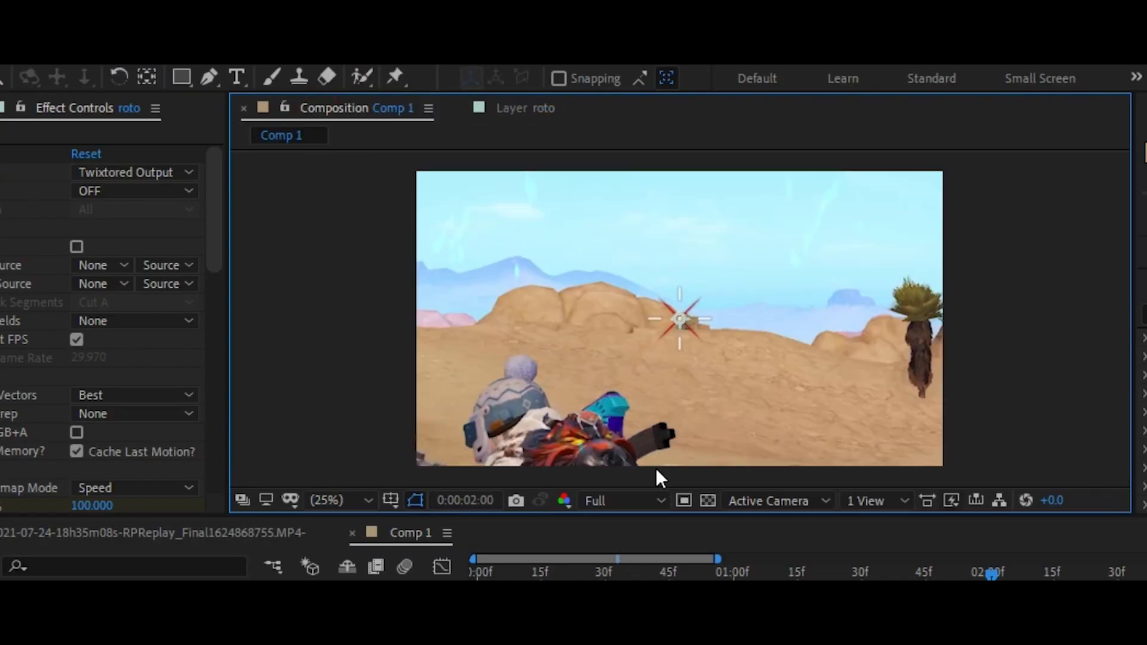
pyautogui.click(628, 500)
pyautogui.click(567, 469)
pyautogui.click(460, 429)
pyautogui.press('space')
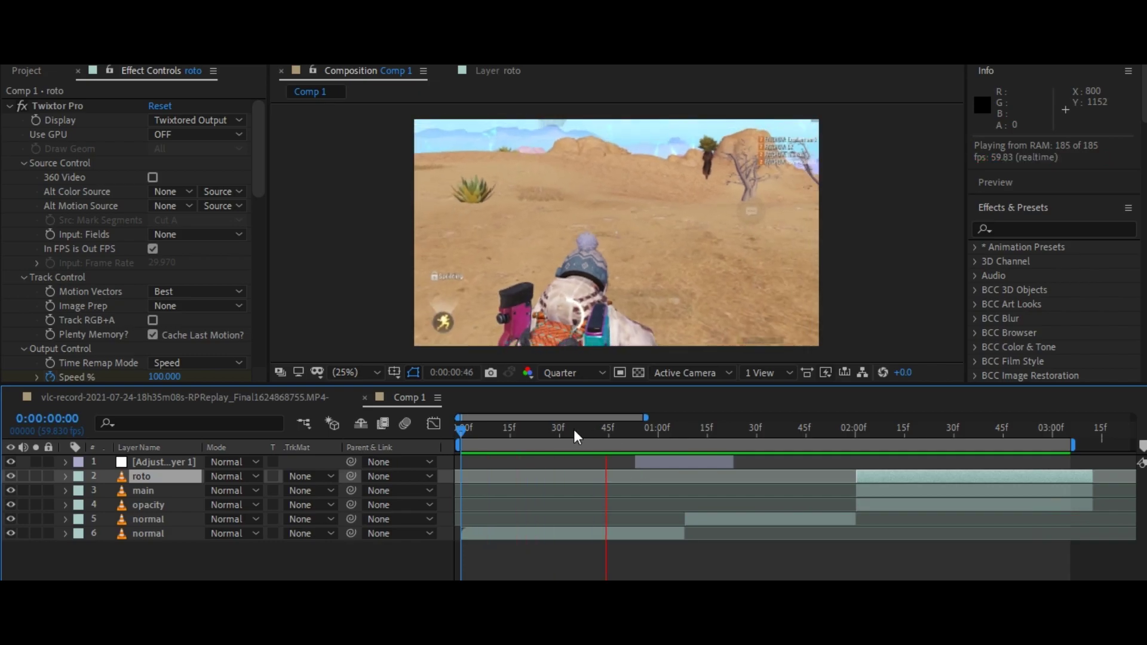
pyautogui.moveTo(603, 429); pyautogui.dragTo(622, 429)
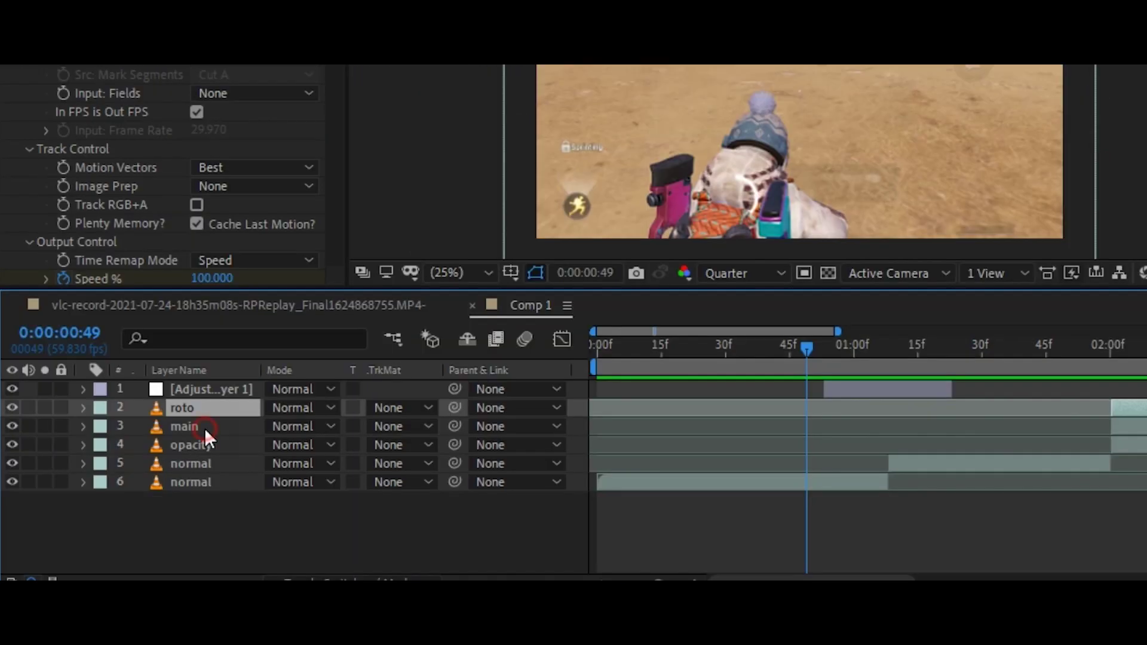
# Step: Hide the main and opacity layers and step through the frames showing the cutout alone
pyautogui.click(158, 492)
pyautogui.click(11, 426)
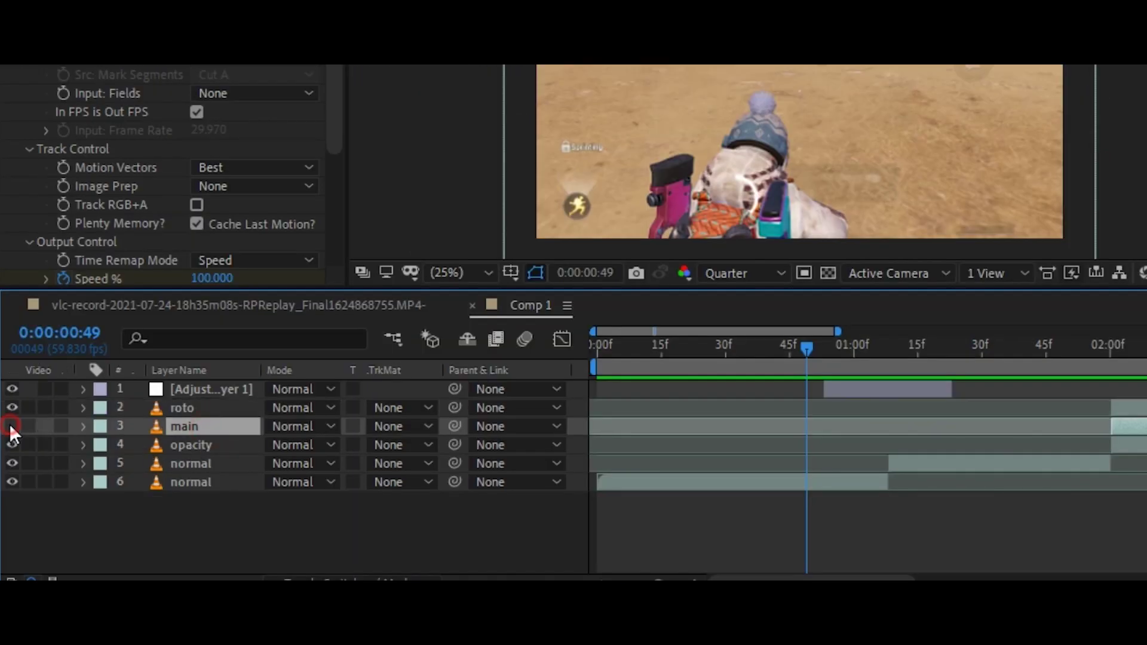
pyautogui.click(184, 447)
pyautogui.click(5, 447)
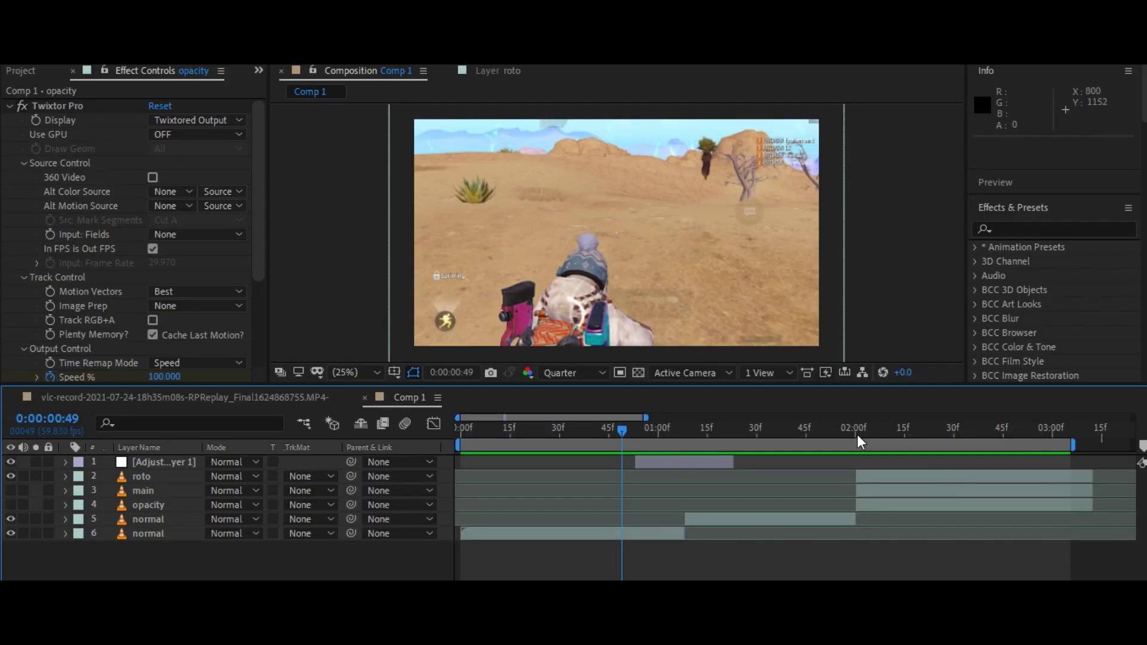
pyautogui.click(1126, 345)
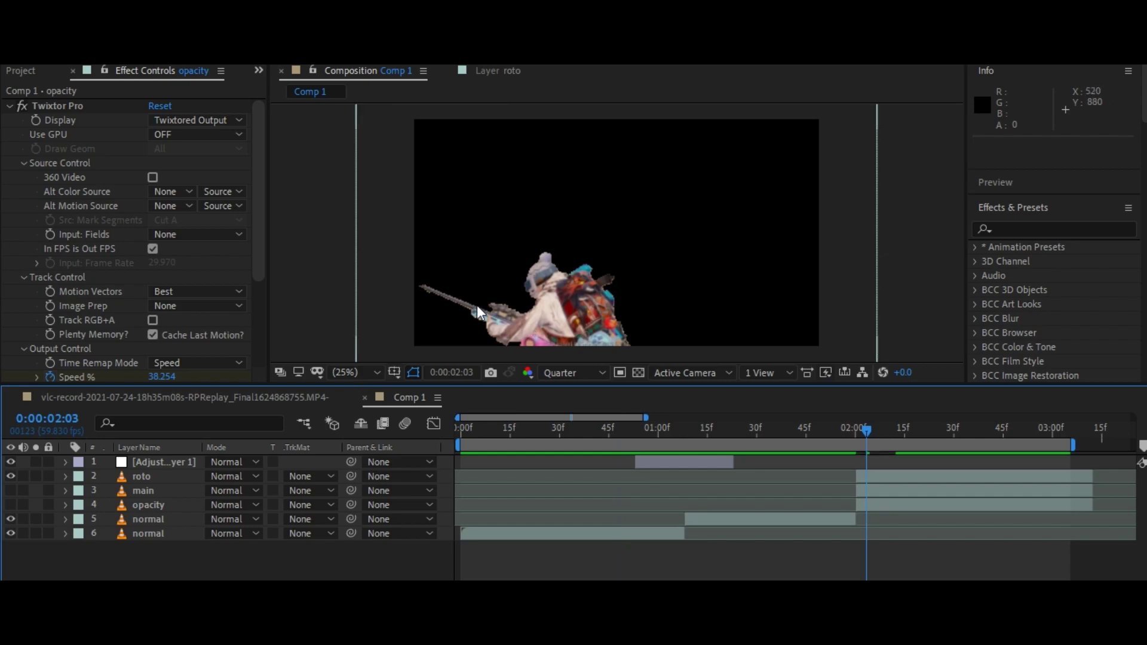
pyautogui.moveTo(876, 436); pyautogui.dragTo(891, 454)
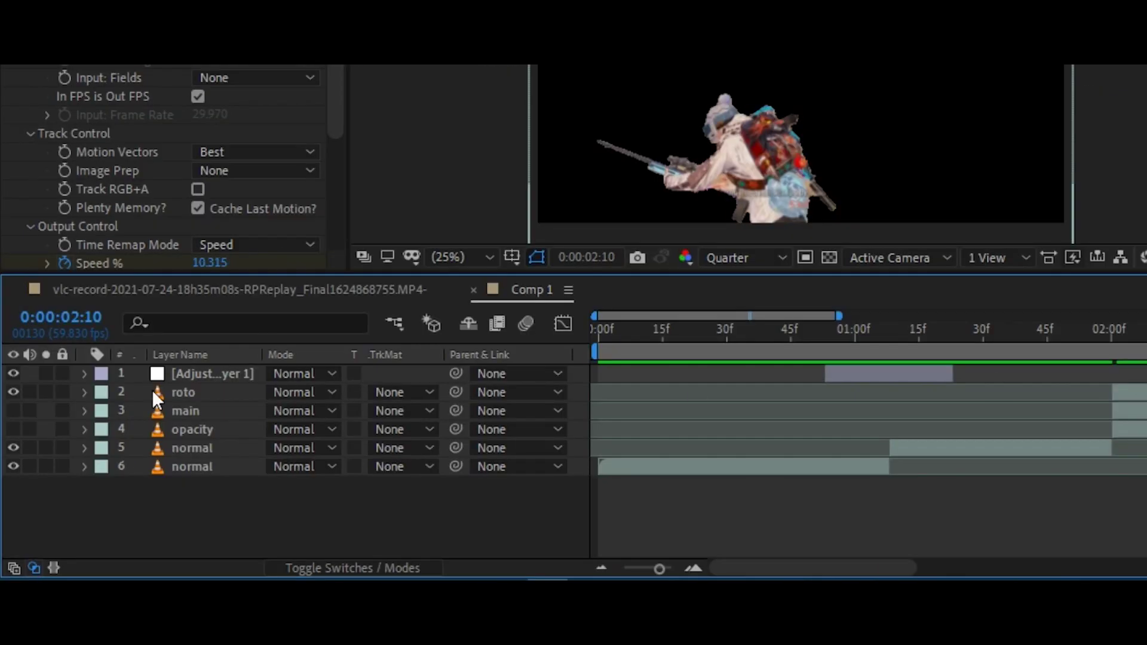
# Step: Unhide the main and opacity layers and replay the composition from near the start
pyautogui.click(17, 431)
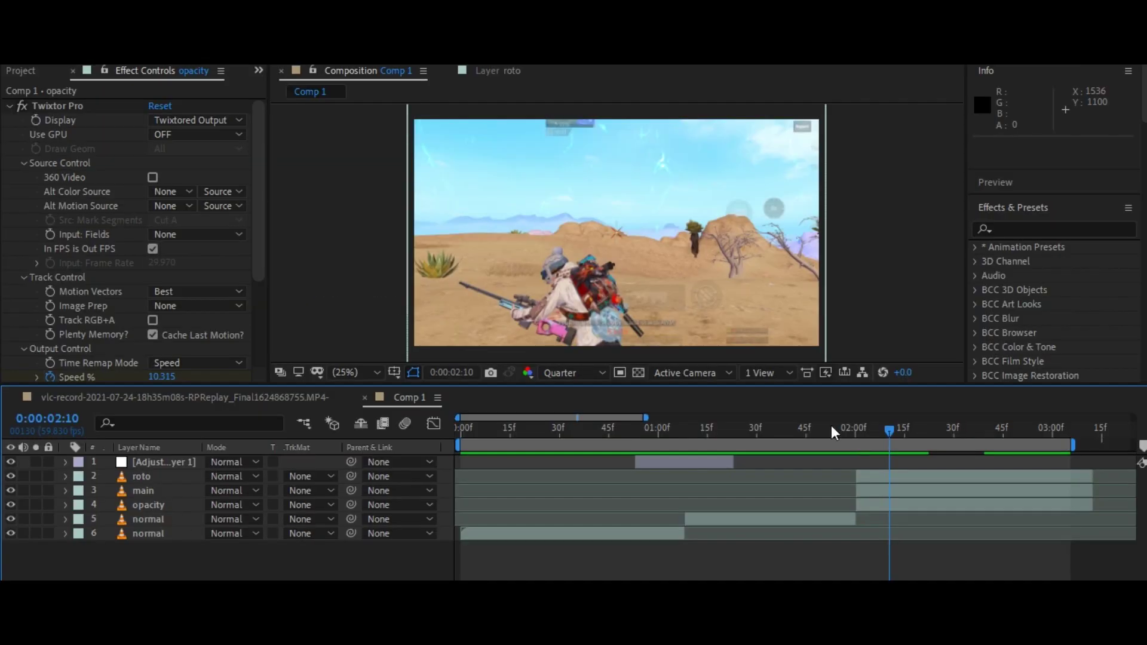
pyautogui.moveTo(886, 431)
pyautogui.mouseDown()
pyautogui.moveTo(858, 441)
pyautogui.moveTo(883, 442)
pyautogui.mouseUp()
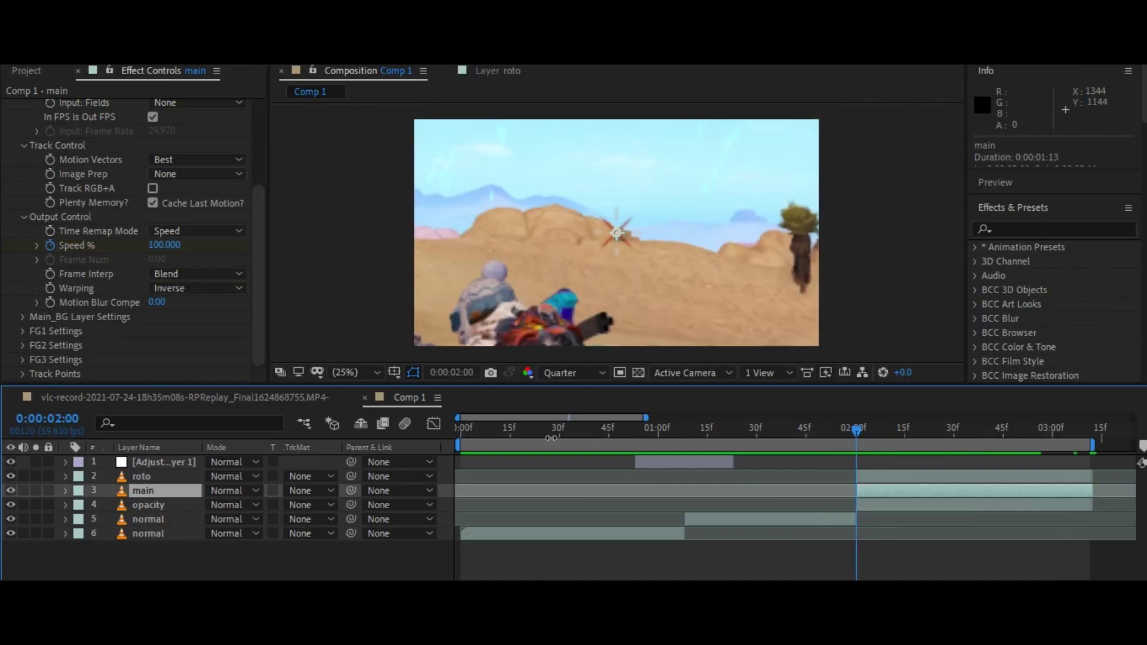
pyautogui.click(516, 429)
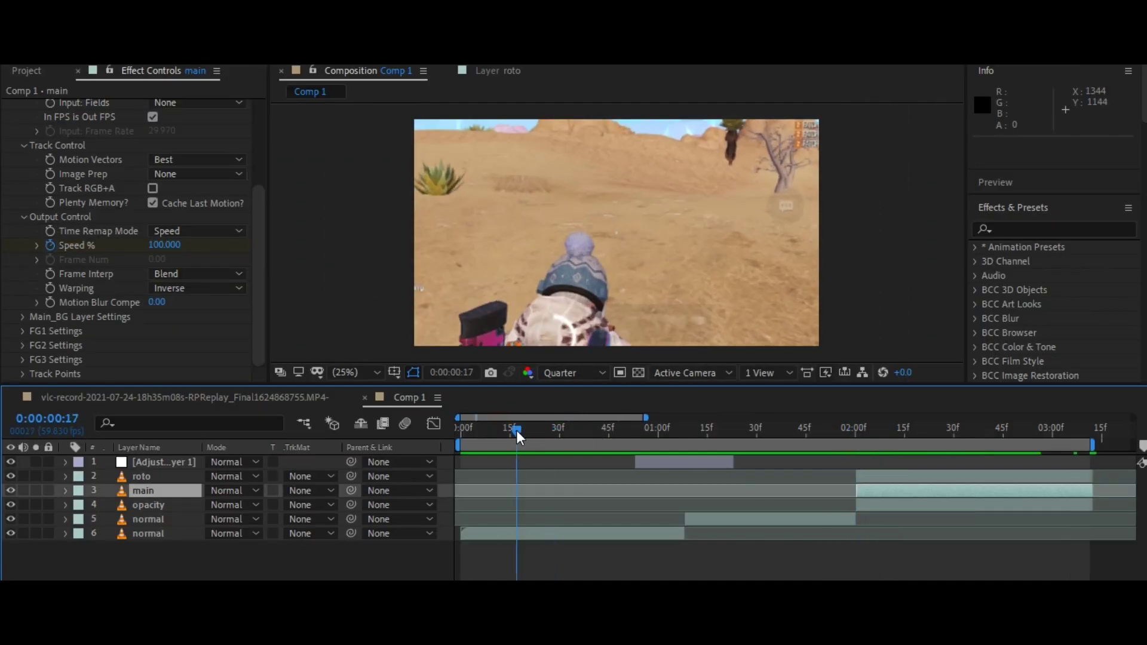
pyautogui.press('space')
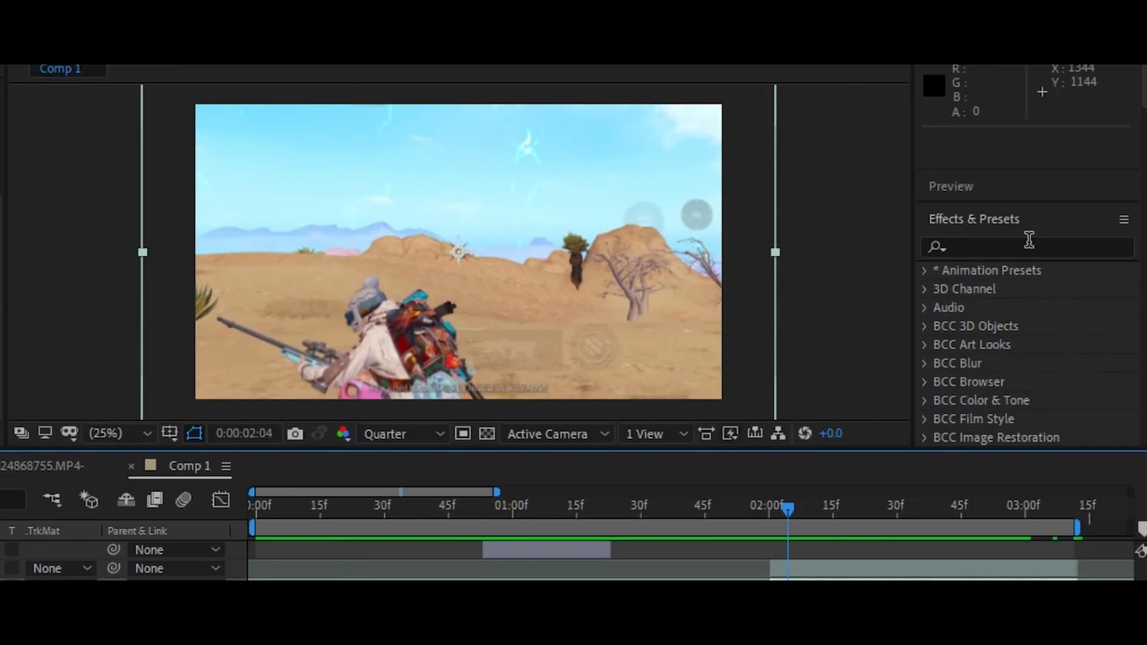
# Step: Apply the Glitchify effect to the main layer
pyautogui.click(1029, 241)
pyautogui.write('g')
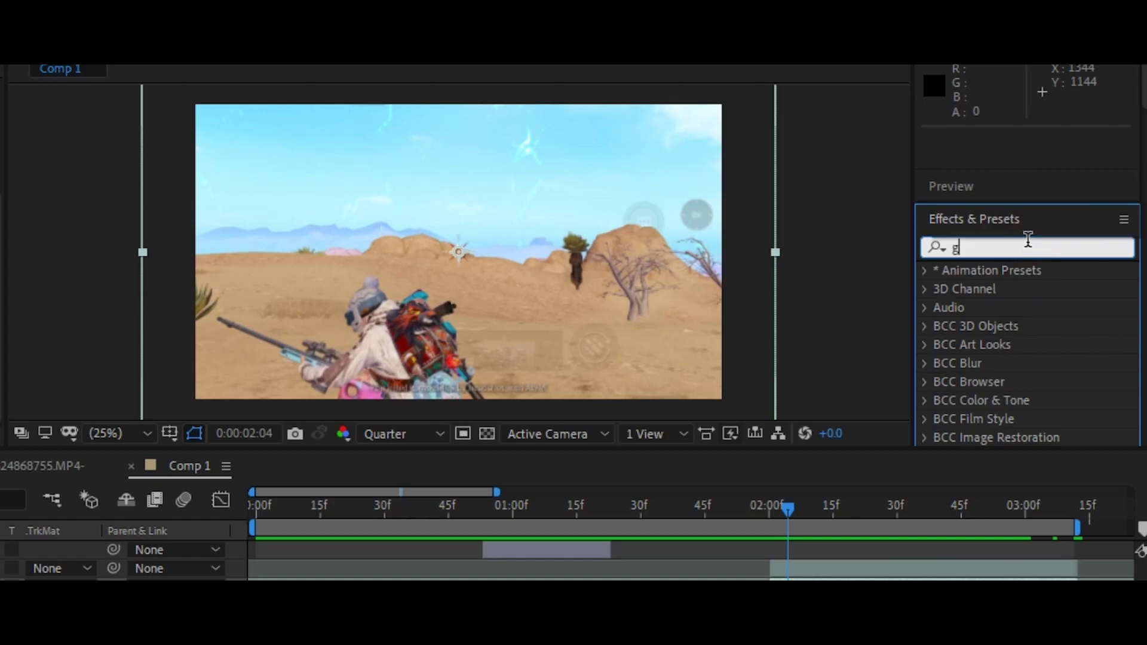
pyautogui.write('litchify')
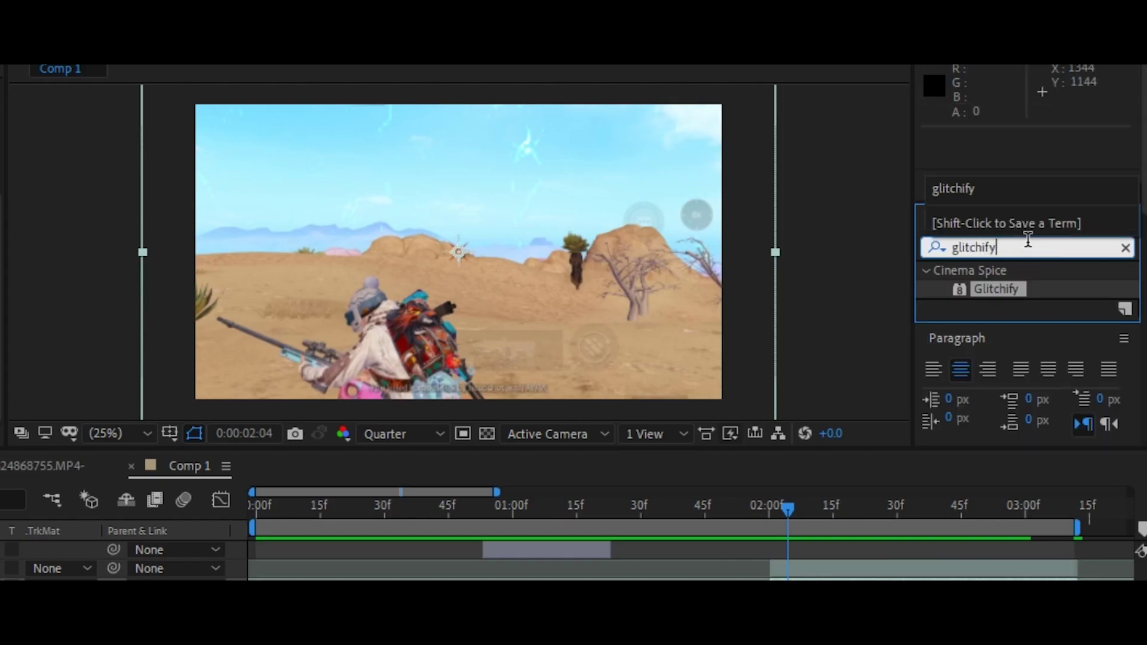
pyautogui.moveTo(1009, 297); pyautogui.dragTo(0, 581)
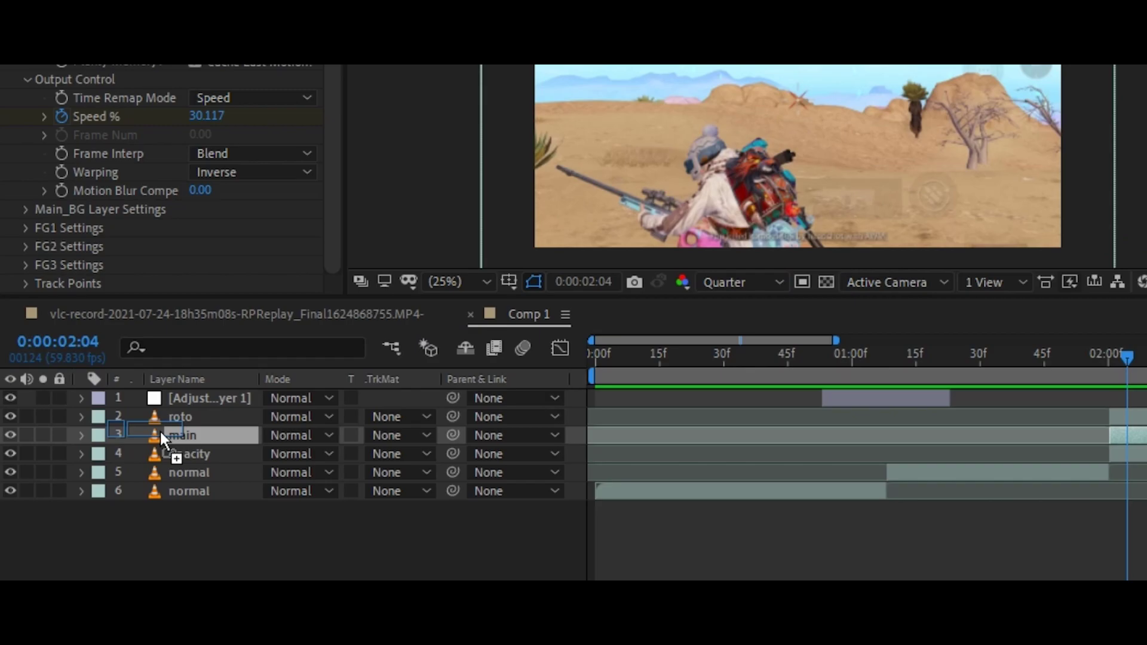
pyautogui.moveTo(159, 429); pyautogui.dragTo(160, 431)
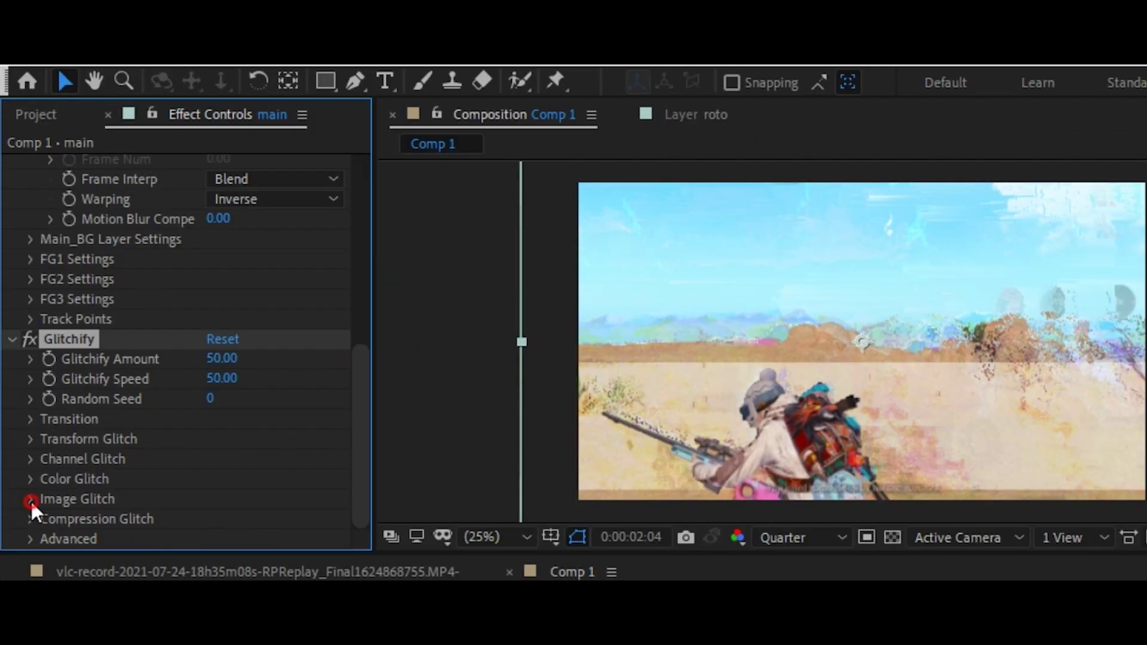
# Step: Disable Glitchify's Image Glitch and Color Glitch sections
pyautogui.click(30, 499)
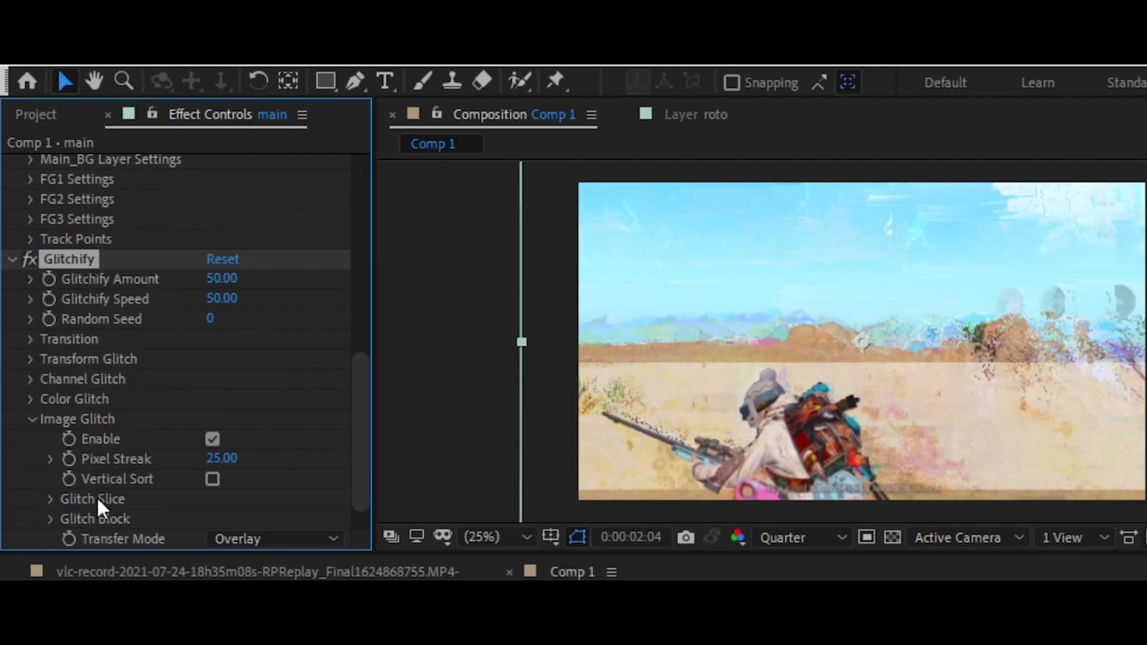
pyautogui.click(212, 439)
pyautogui.click(33, 420)
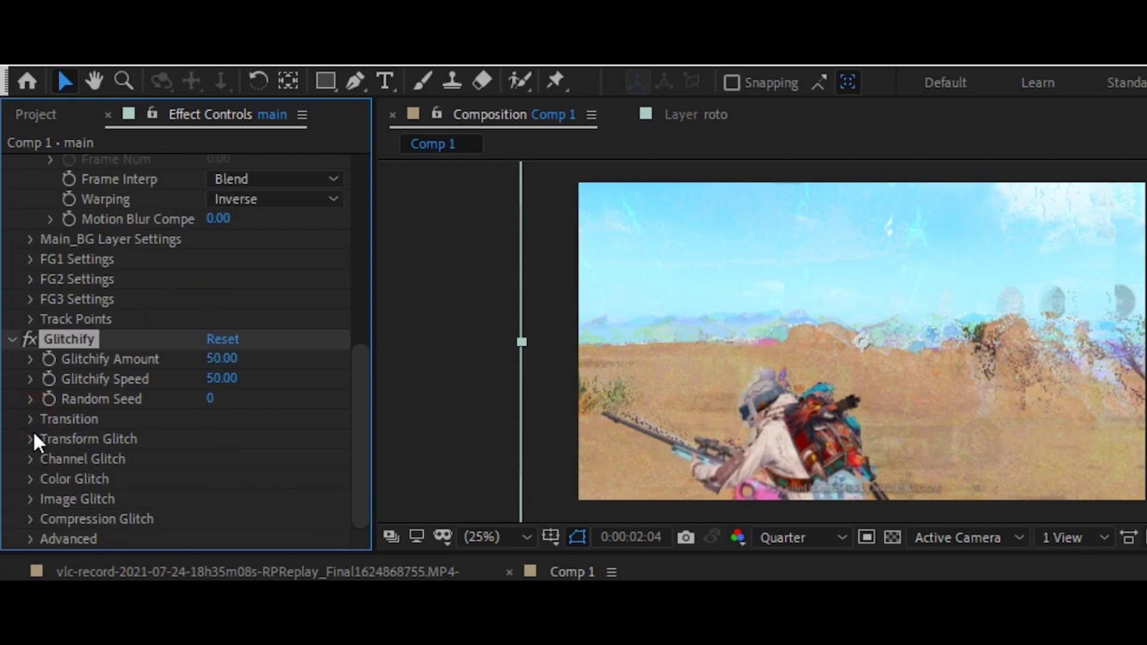
pyautogui.click(31, 478)
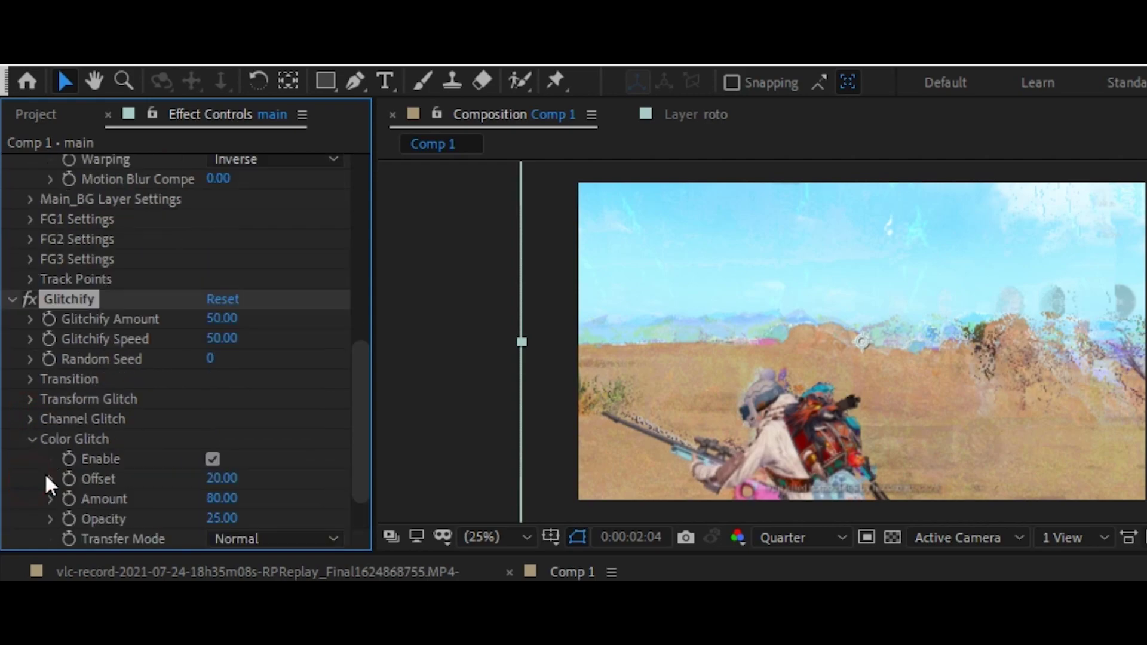
pyautogui.click(212, 459)
pyautogui.click(32, 441)
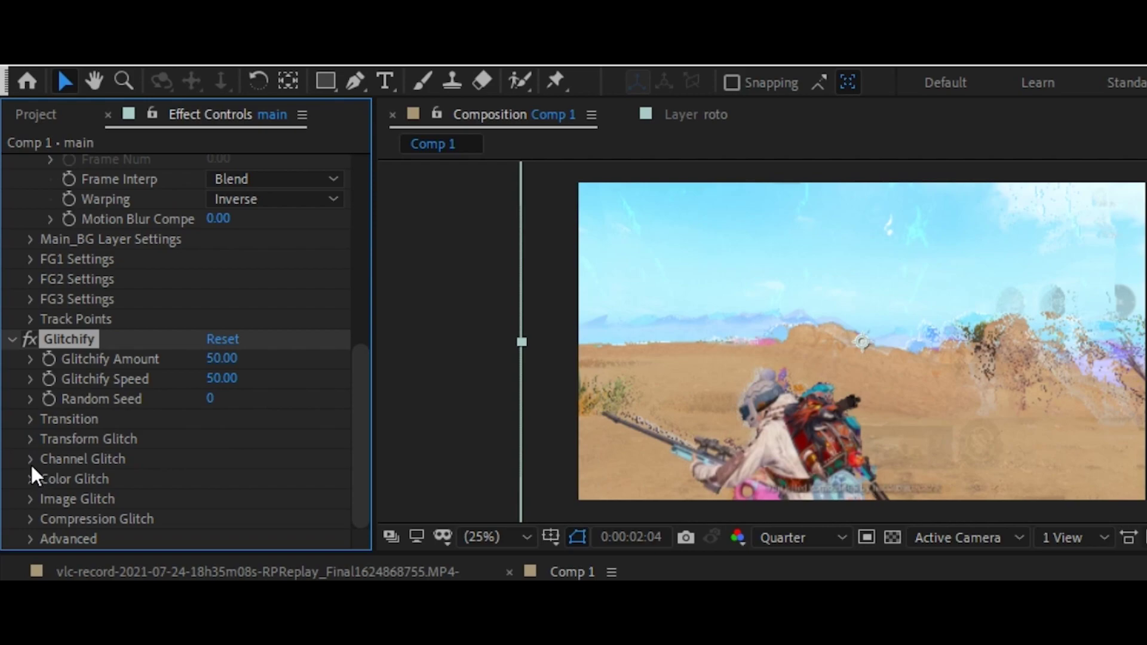
# Step: Set the Channel Split Horizontal Amount to 0 under Channel Glitch
pyautogui.click(30, 459)
pyautogui.scroll(-3, 134, 487)
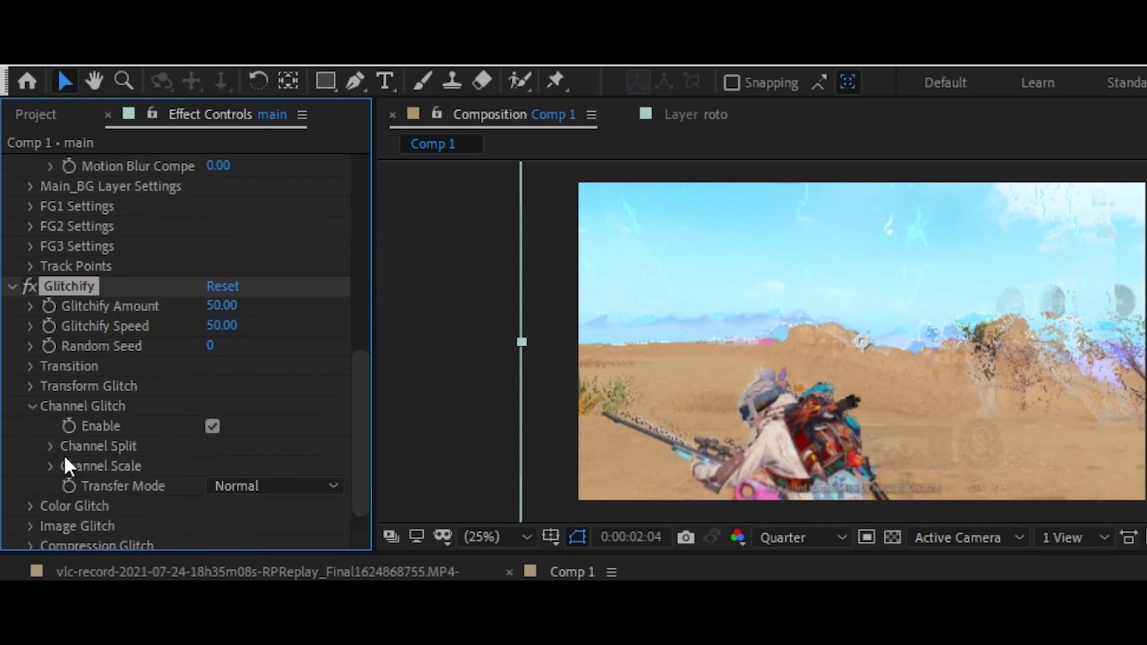
pyautogui.click(51, 453)
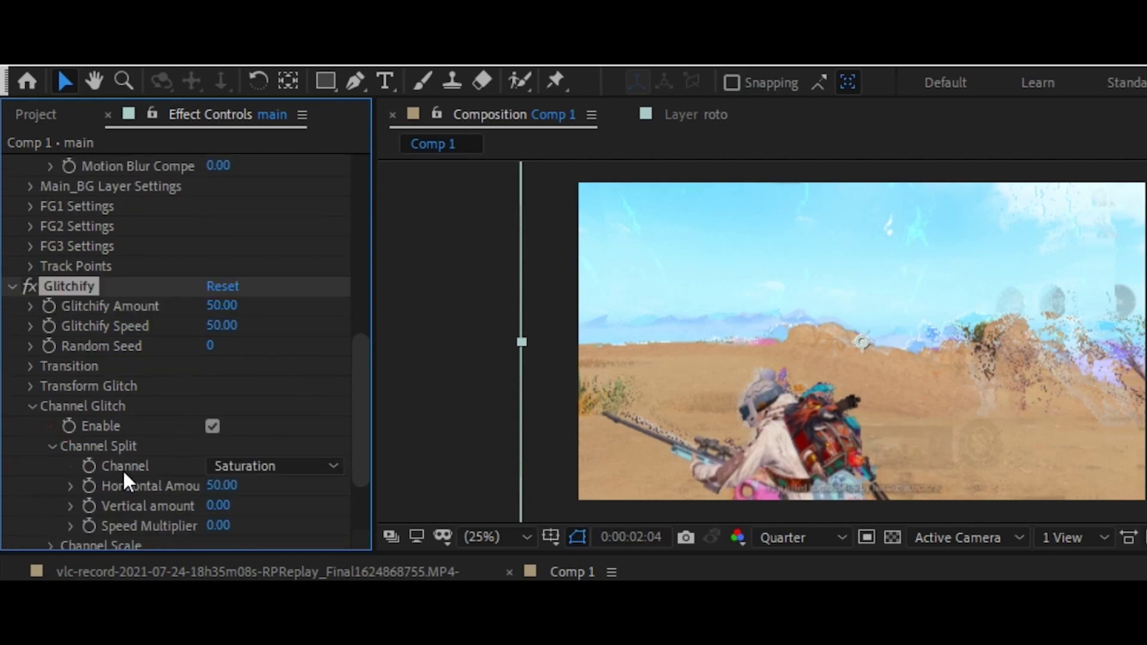
pyautogui.click(220, 488)
pyautogui.write('0')
pyautogui.press('Return')
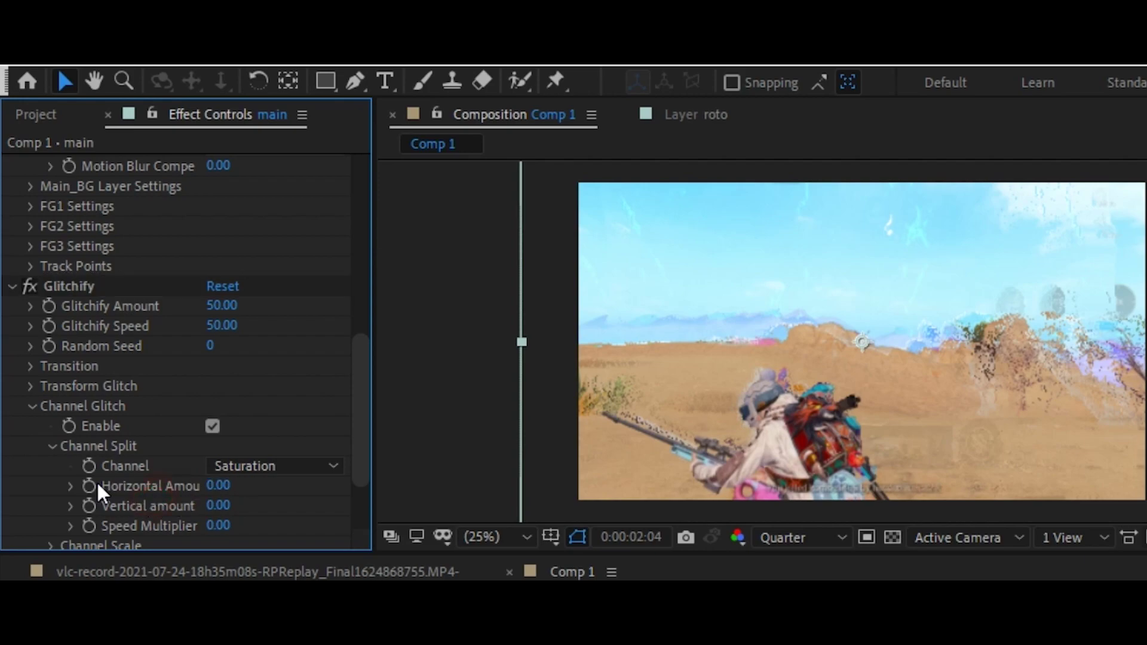
pyautogui.click(53, 447)
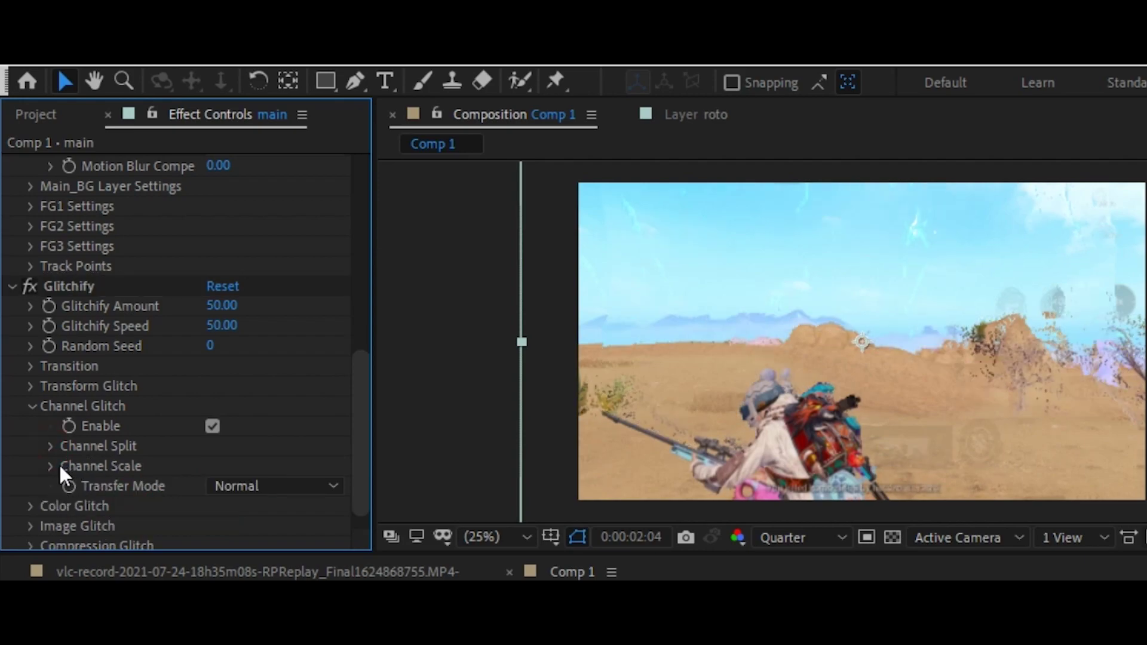
# Step: Make Channel Scale vertical with Offset 0 and Speed Multiplier 0
pyautogui.click(50, 466)
pyautogui.scroll(-5, 78, 475)
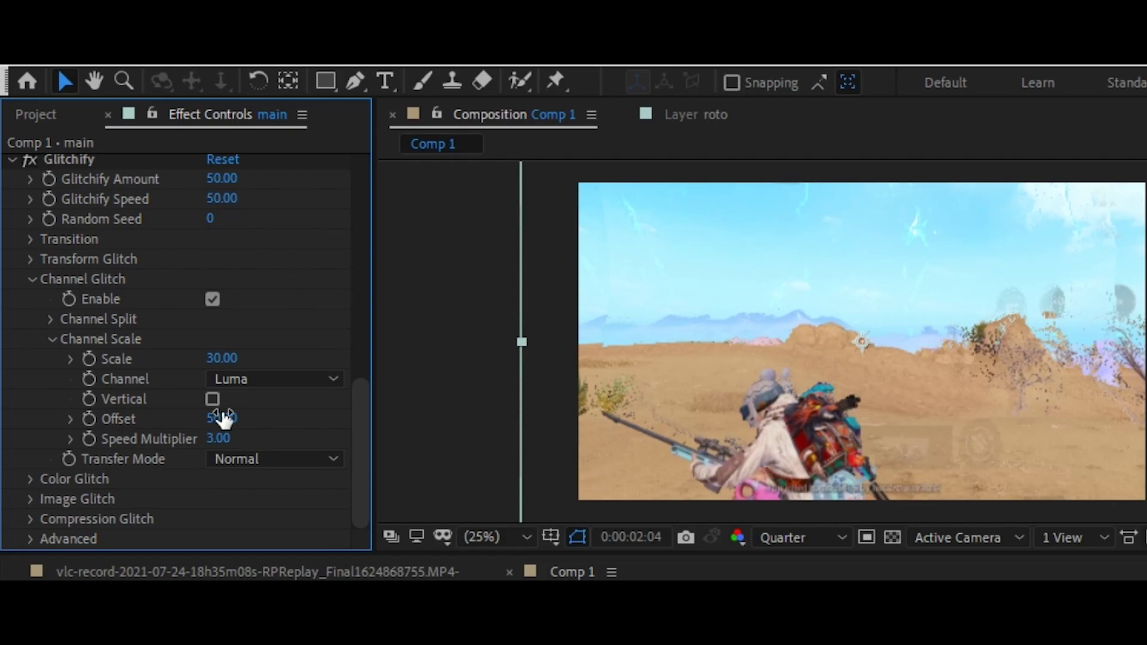
pyautogui.click(213, 399)
pyautogui.click(220, 418)
pyautogui.write('0')
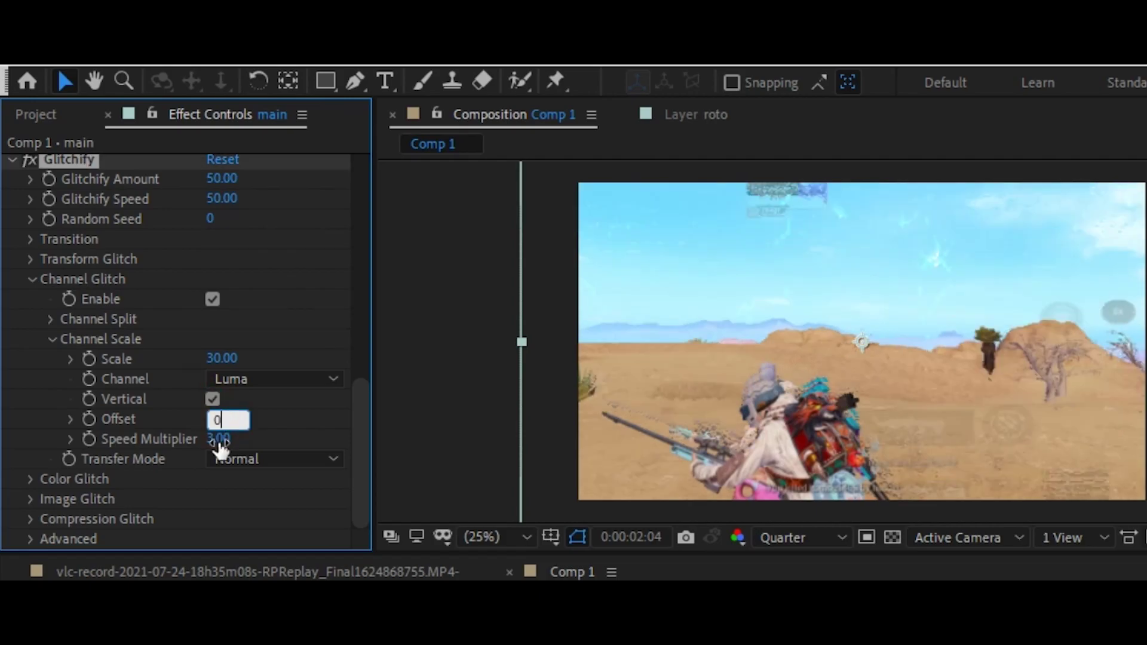
pyautogui.press('Return')
pyautogui.click(218, 438)
pyautogui.write('0')
pyautogui.click(150, 420)
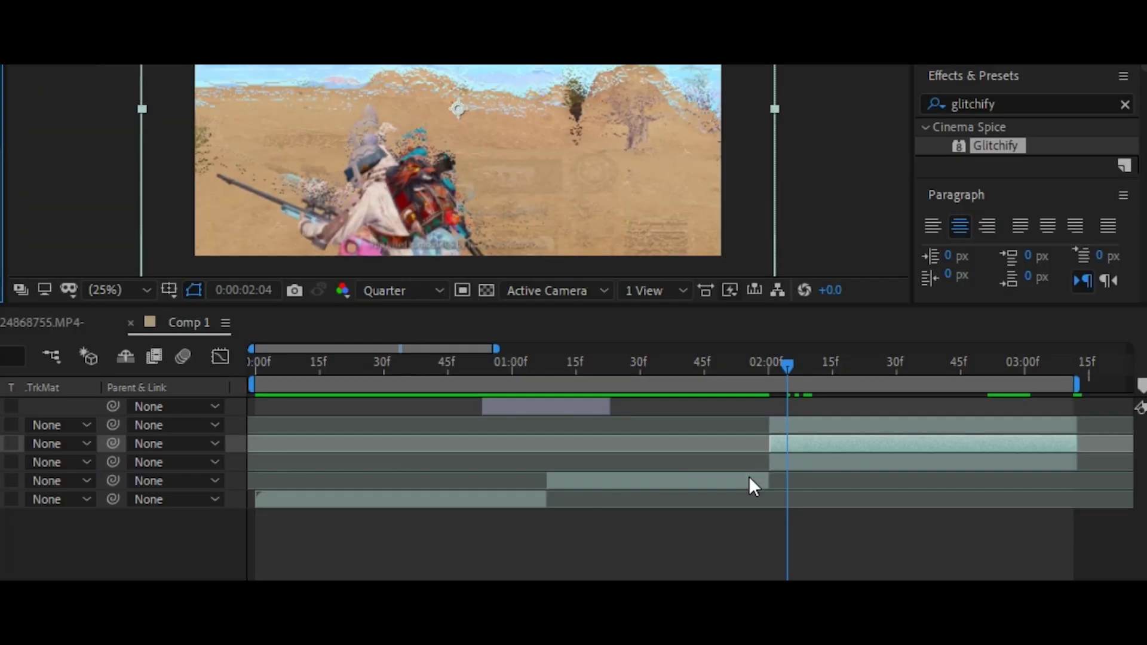
# Step: Keyframe Channel Scale at 0 at the 2:00 in-point and 300 at 0:00:02:57
pyautogui.press('i')
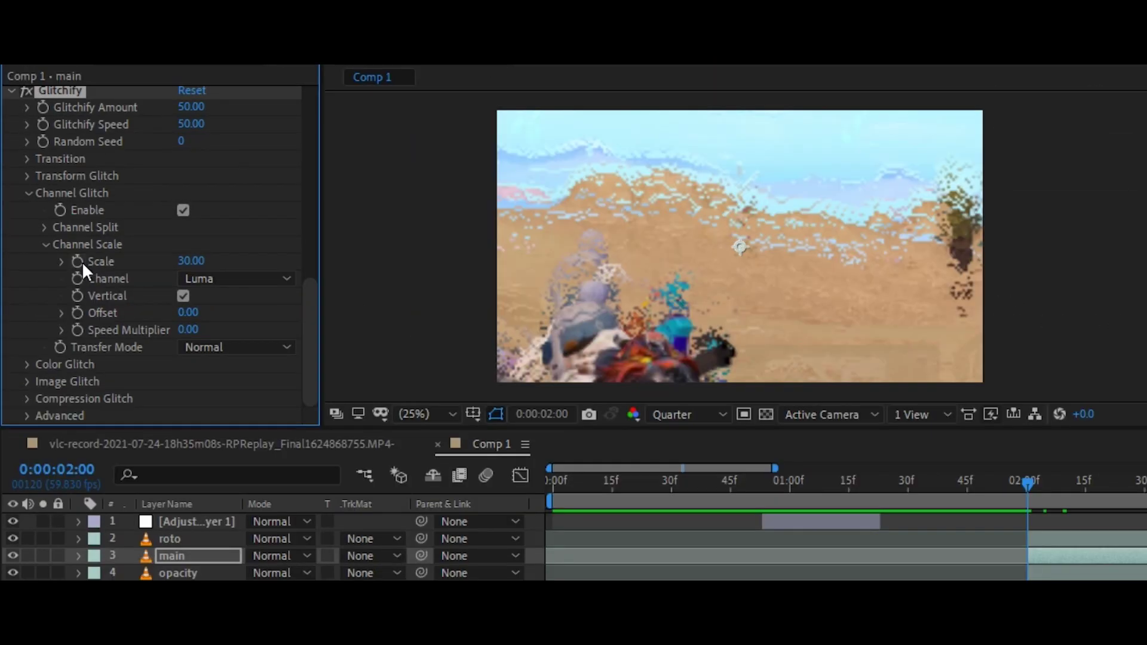
pyautogui.click(193, 263)
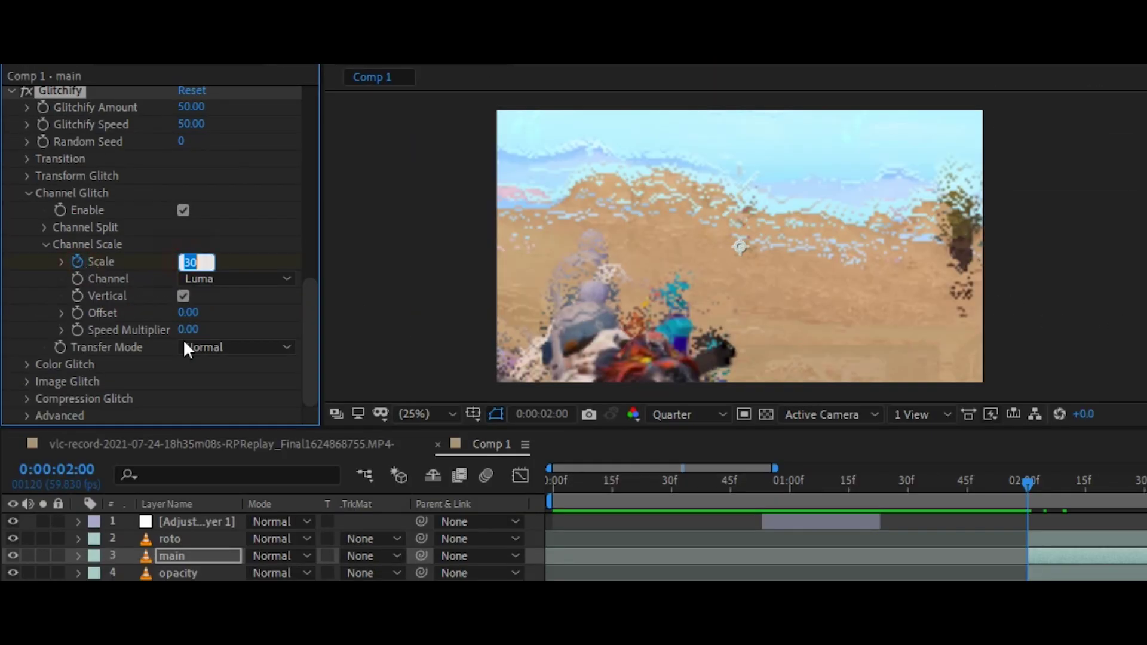
pyautogui.write('0')
pyautogui.press('Return')
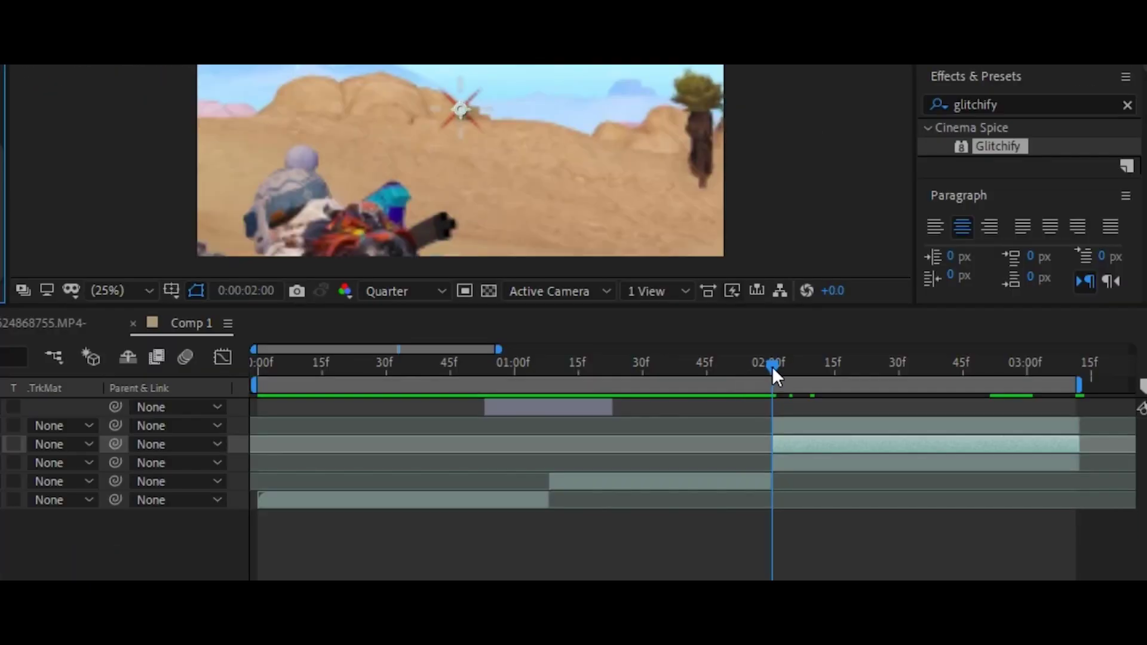
pyautogui.moveTo(857, 432); pyautogui.dragTo(1046, 465)
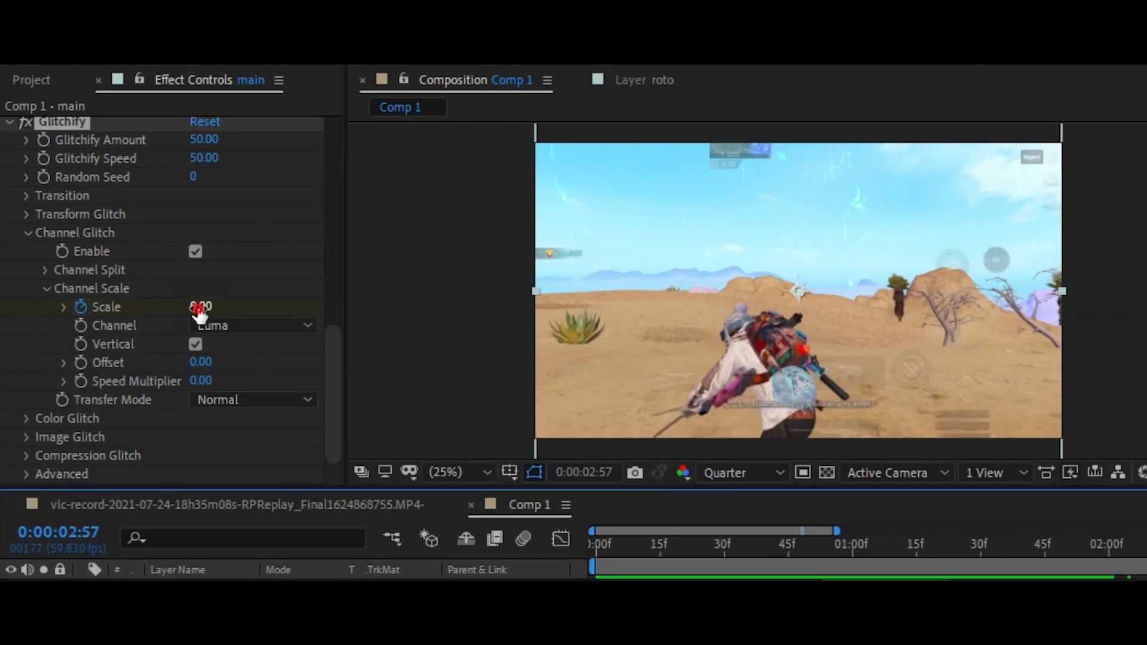
pyautogui.click(199, 307)
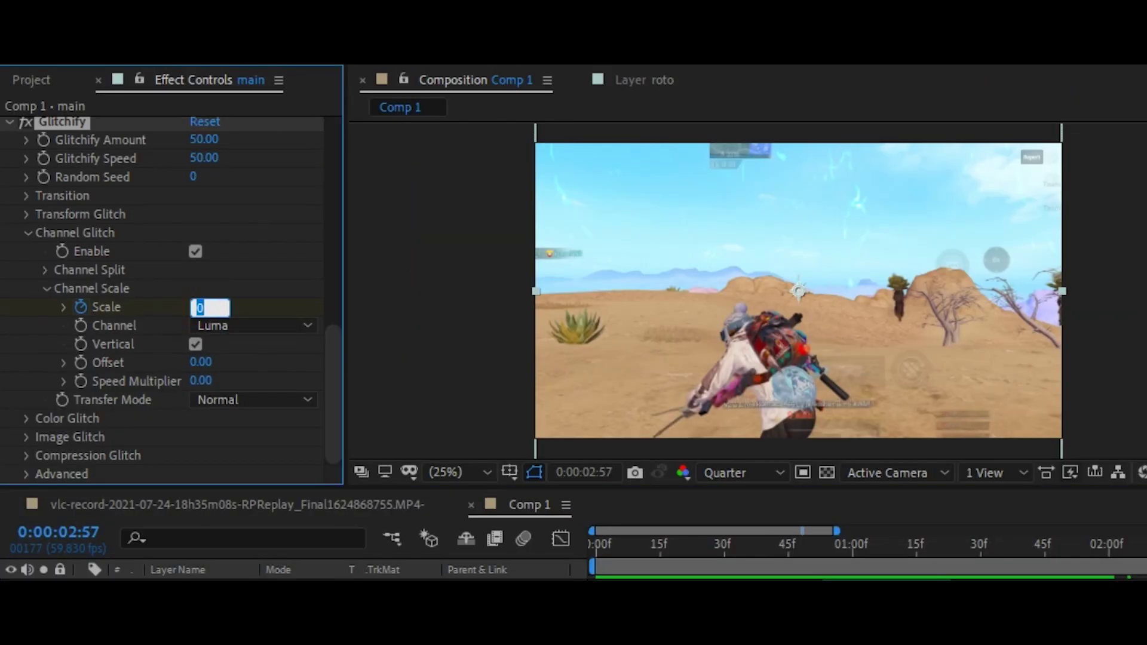
pyautogui.click(396, 393)
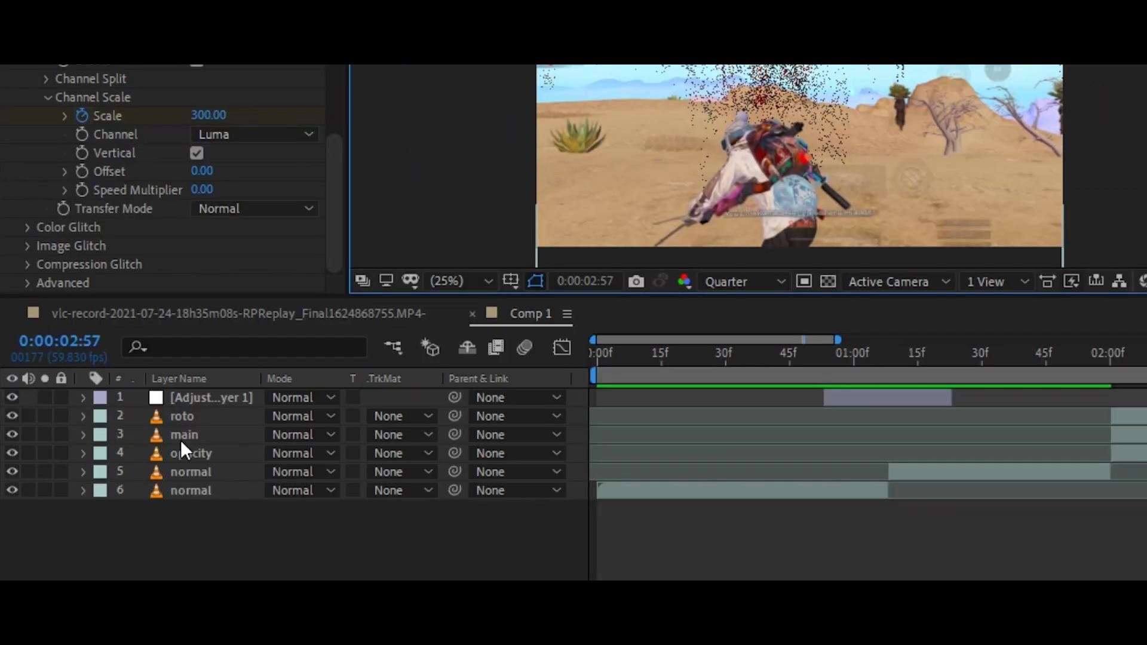
# Step: Lengthen the ease into the 300 Channel Scale keyframe in the Graph Editor so the ramp surges early
pyautogui.click(146, 491)
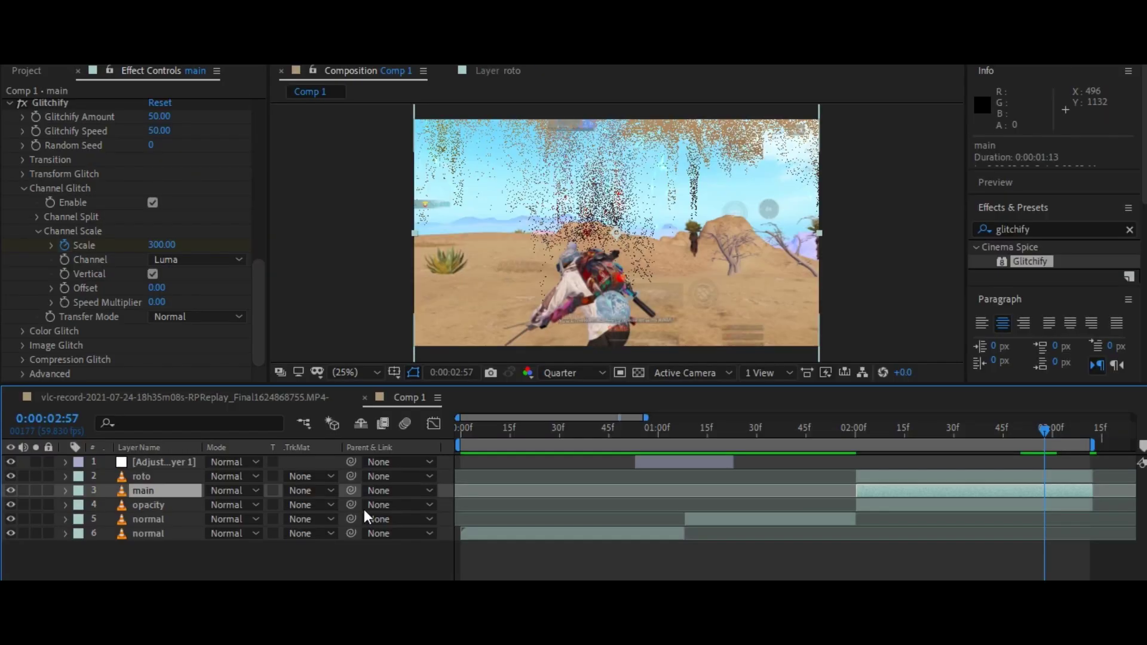
pyautogui.press('u')
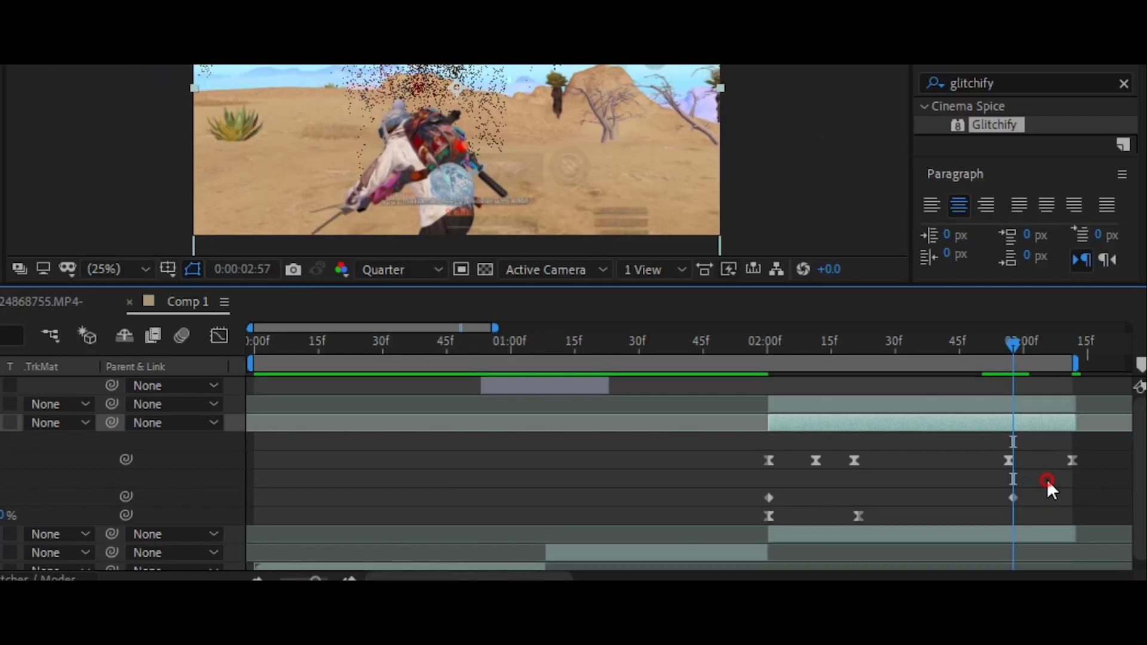
pyautogui.moveTo(1070, 534); pyautogui.dragTo(821, 552)
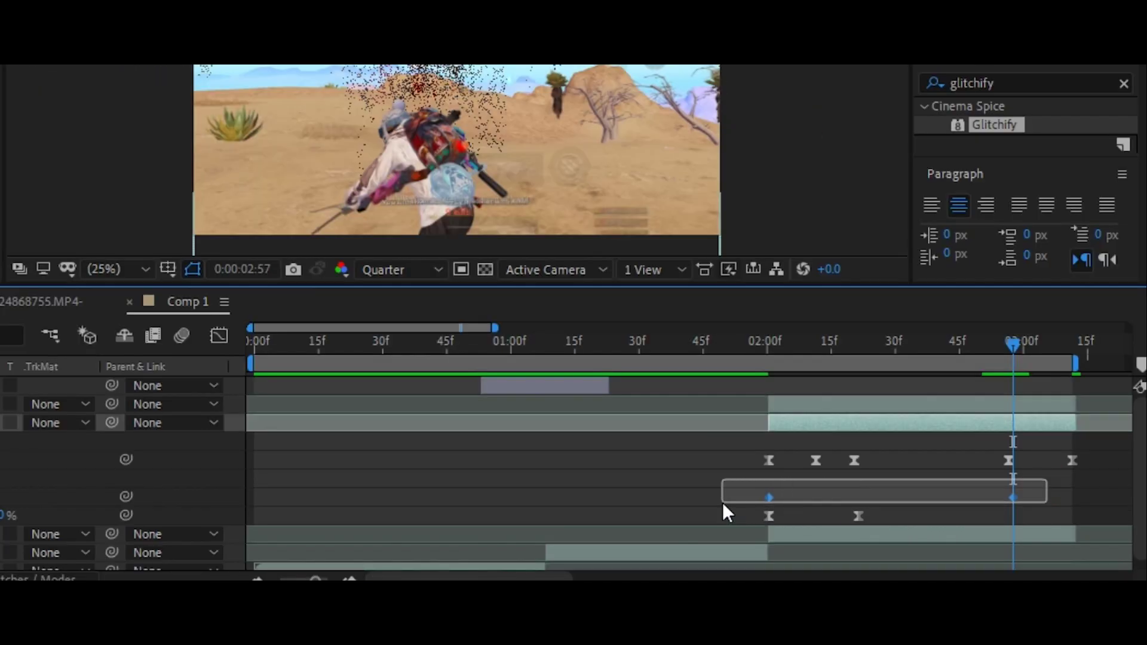
pyautogui.moveTo(724, 505); pyautogui.dragTo(724, 505)
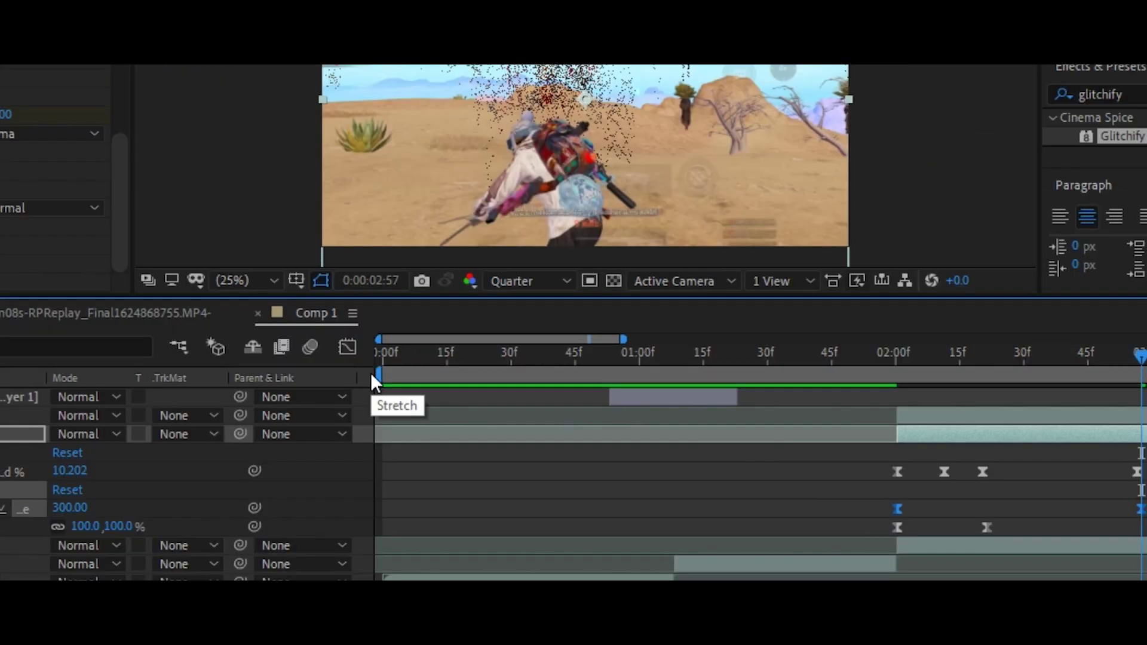
pyautogui.hotkey('shift', 'F3')
pyautogui.moveTo(878, 468); pyautogui.dragTo(837, 490)
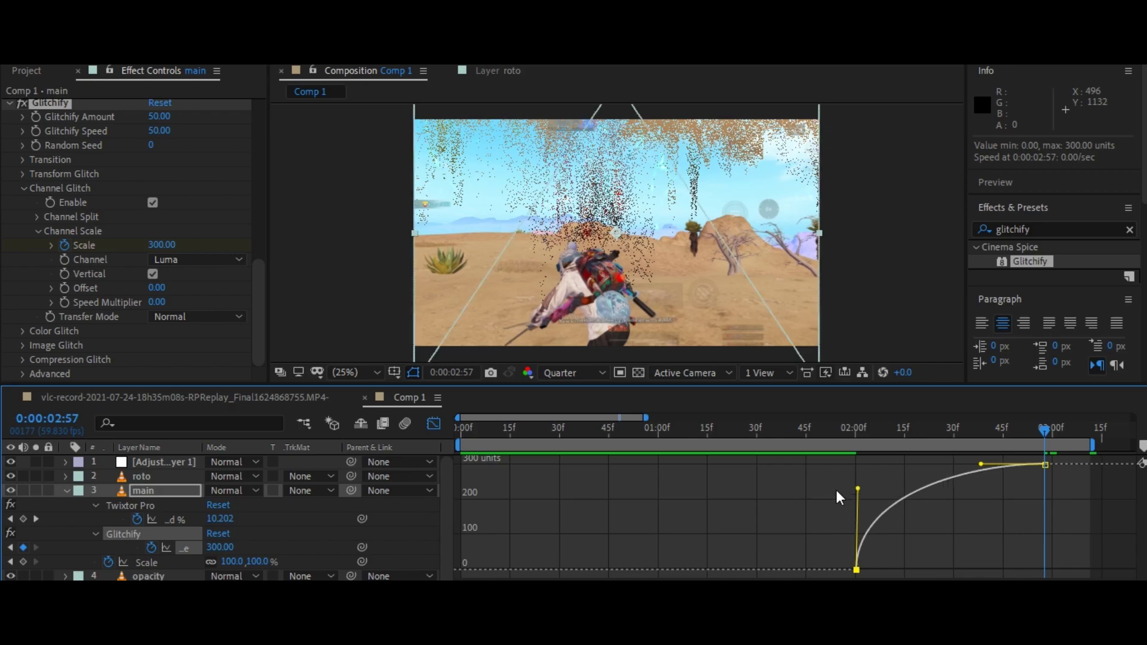
pyautogui.moveTo(980, 465); pyautogui.dragTo(899, 471)
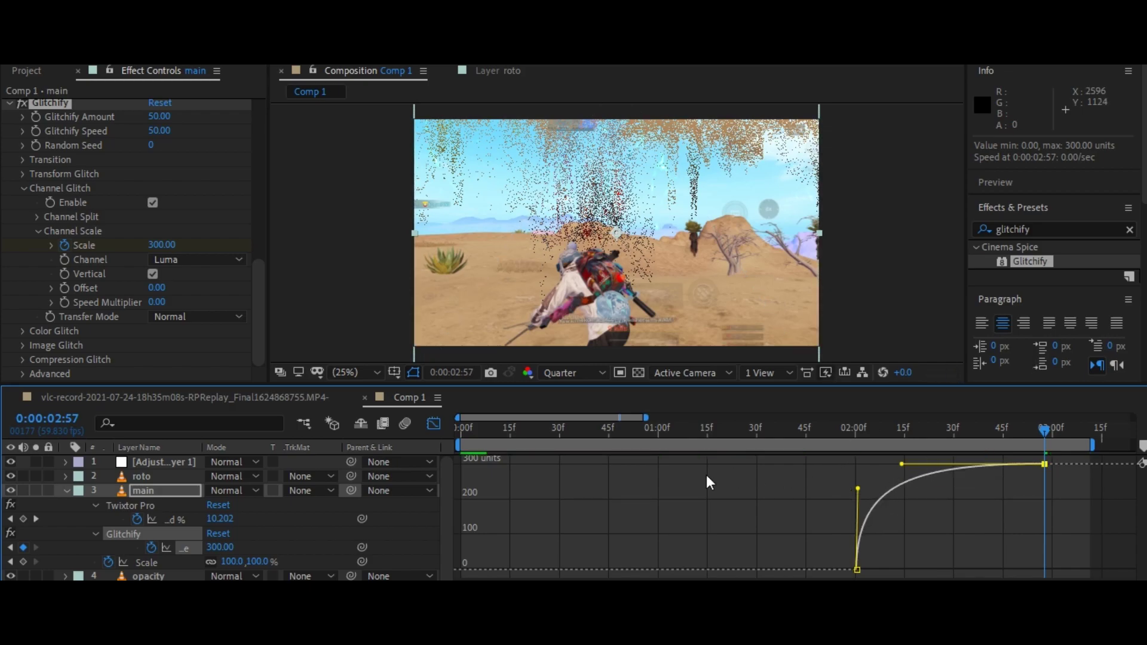
pyautogui.click(426, 422)
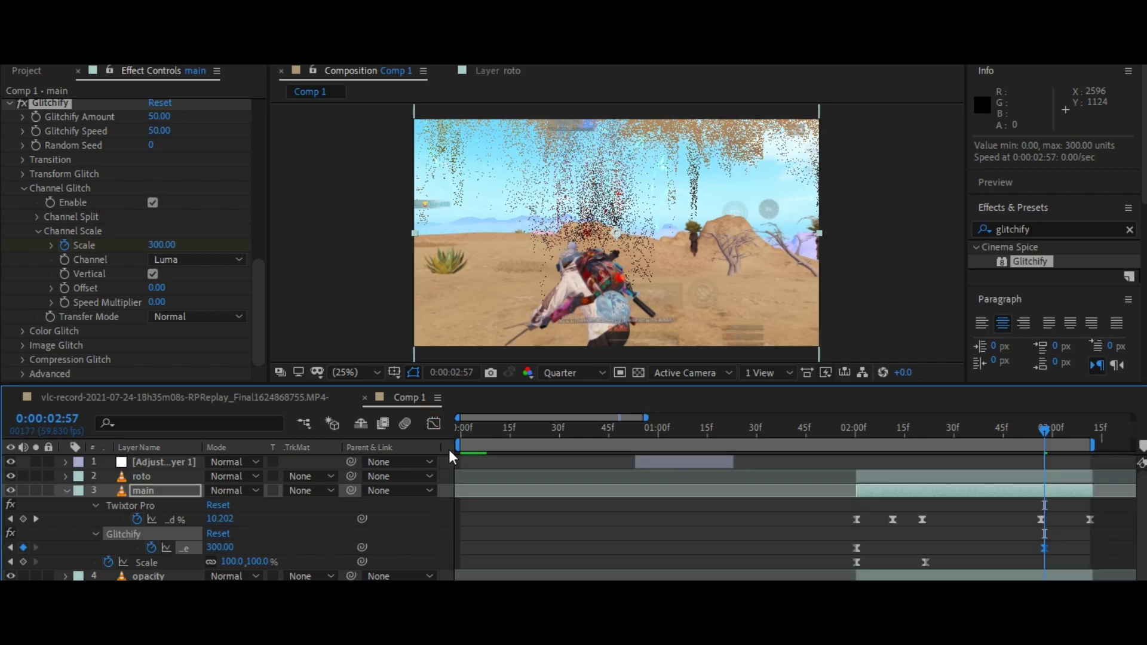
# Step: Keyframe the main layer's Opacity at 100% at 0:00:02:57 and 0% at the layer end
pyautogui.press('u')
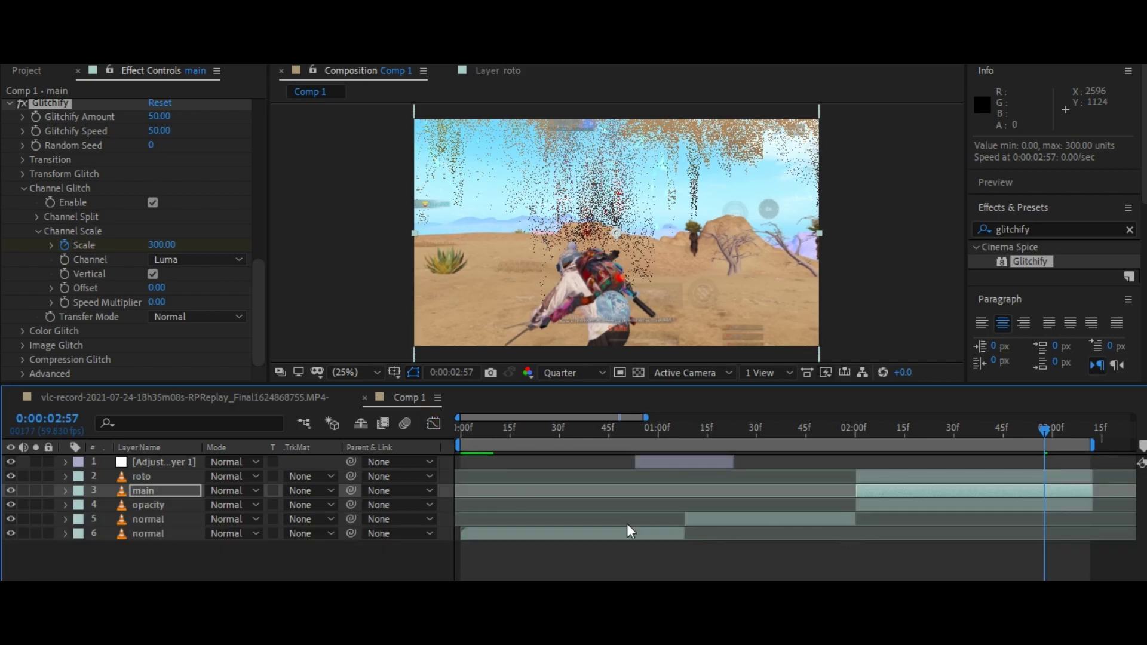
pyautogui.press('t')
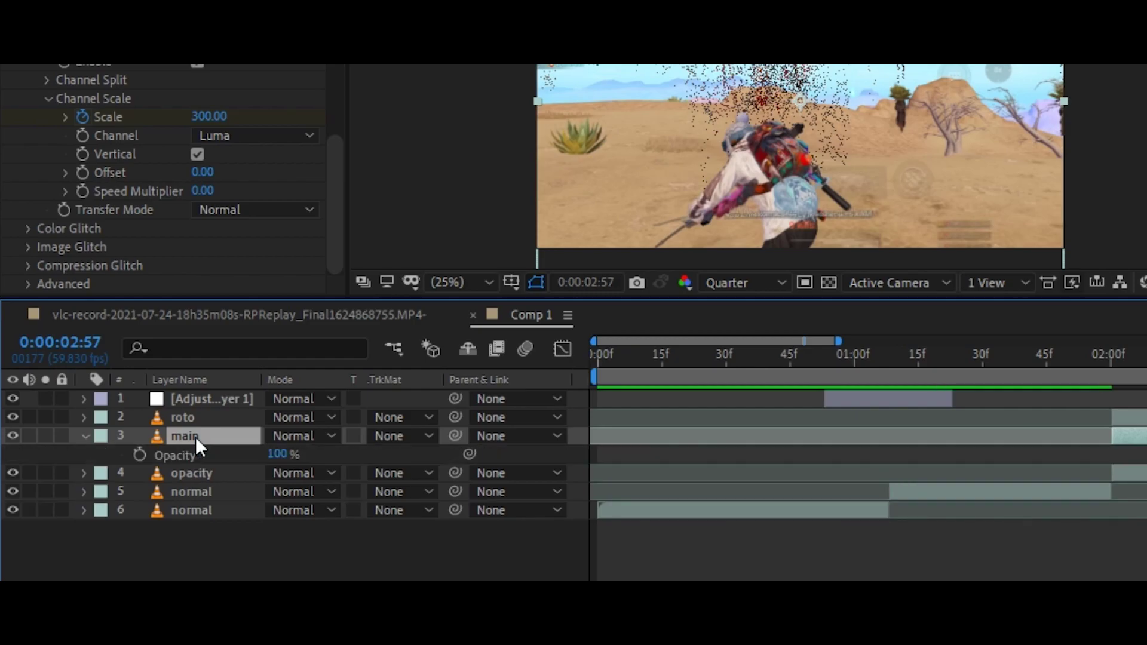
pyautogui.click(136, 455)
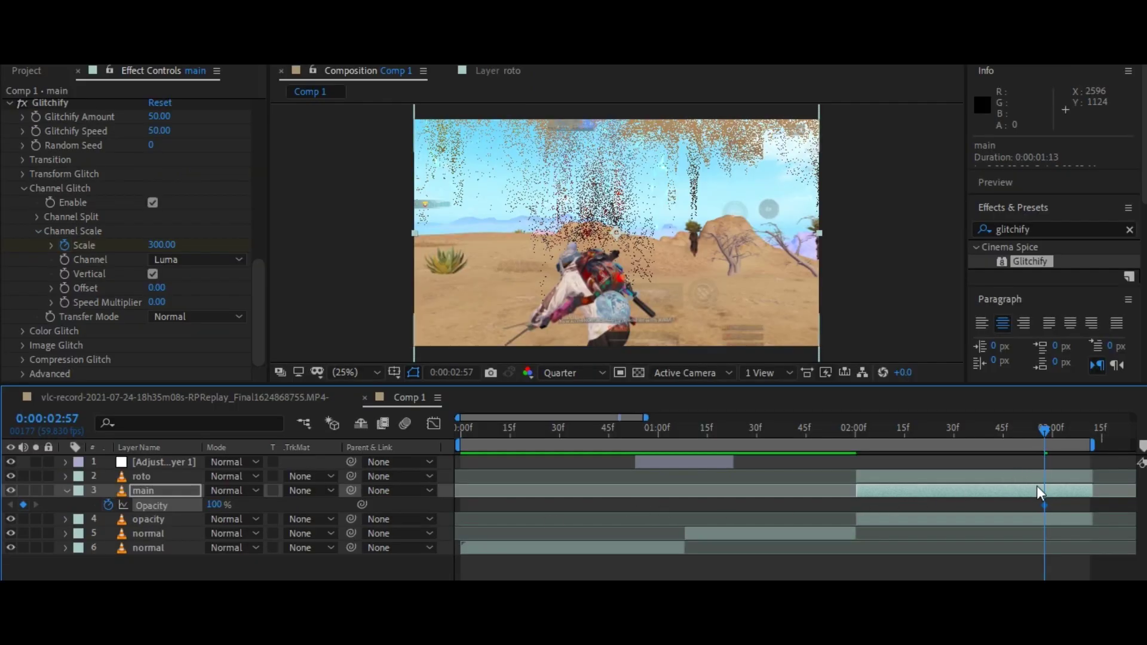
pyautogui.click(1033, 493)
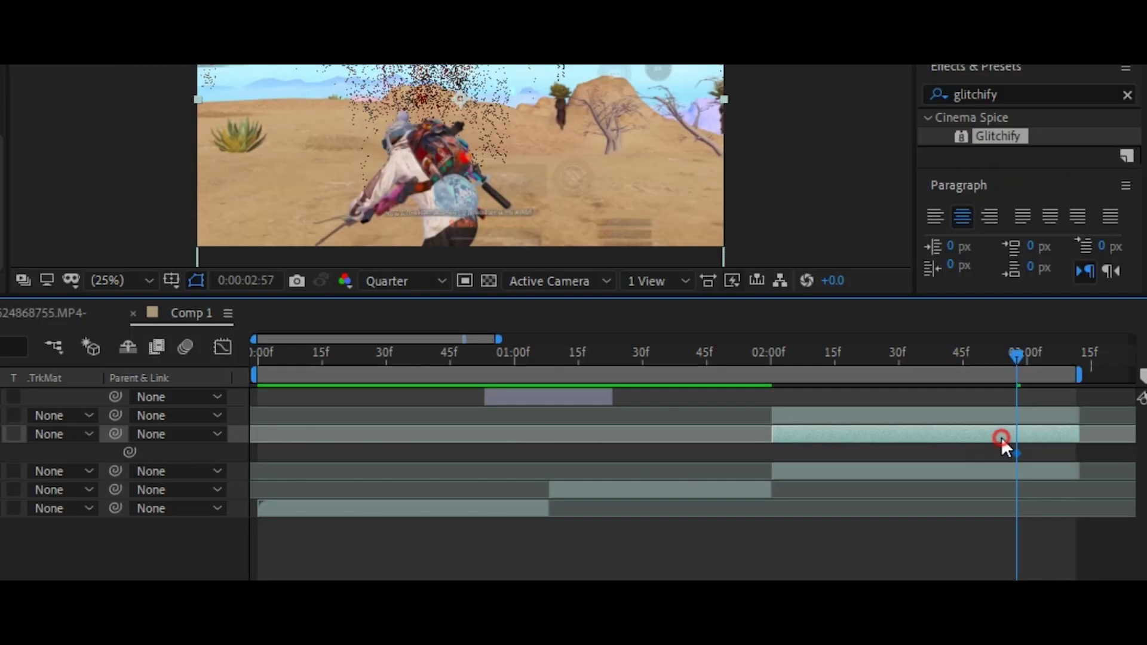
pyautogui.press('o')
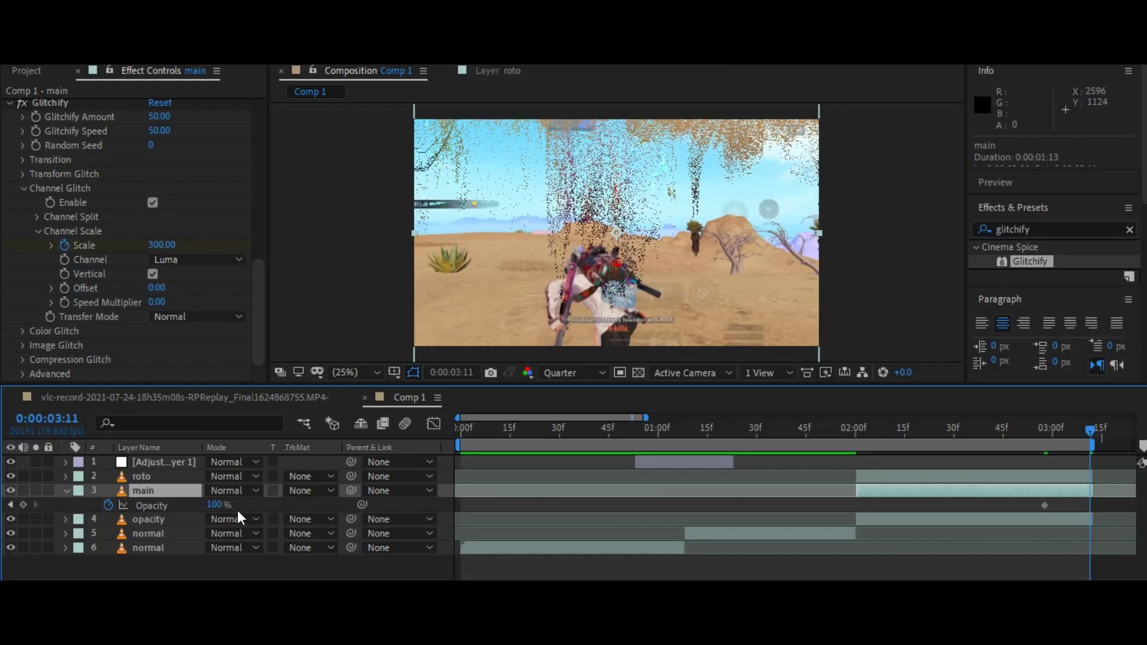
pyautogui.click(217, 505)
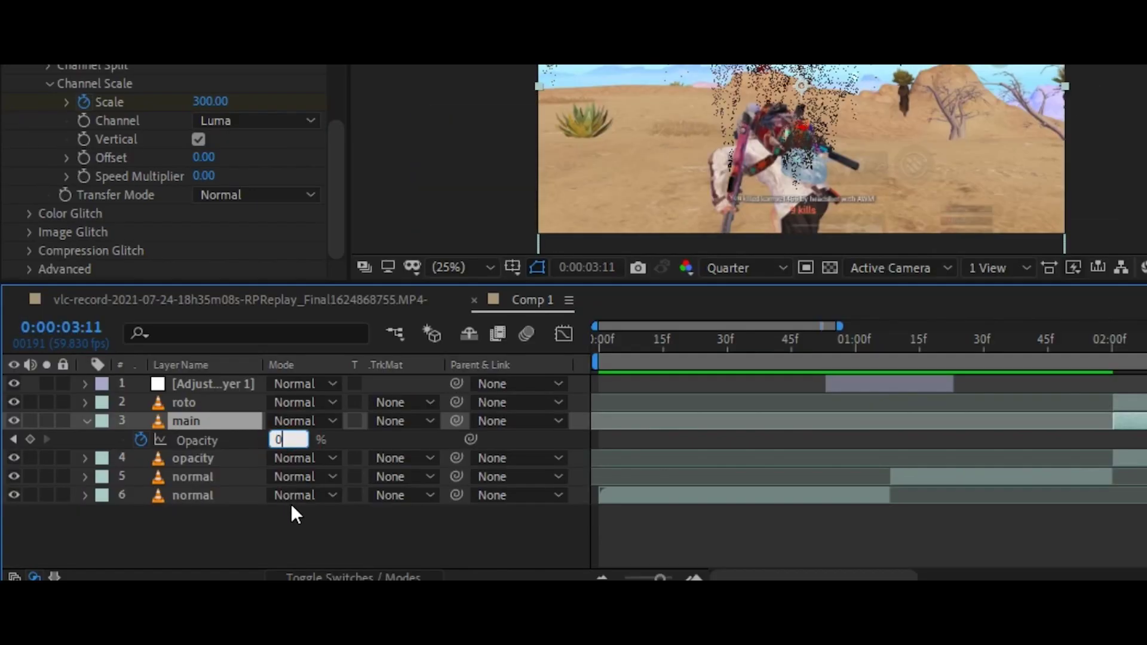
pyautogui.click(293, 507)
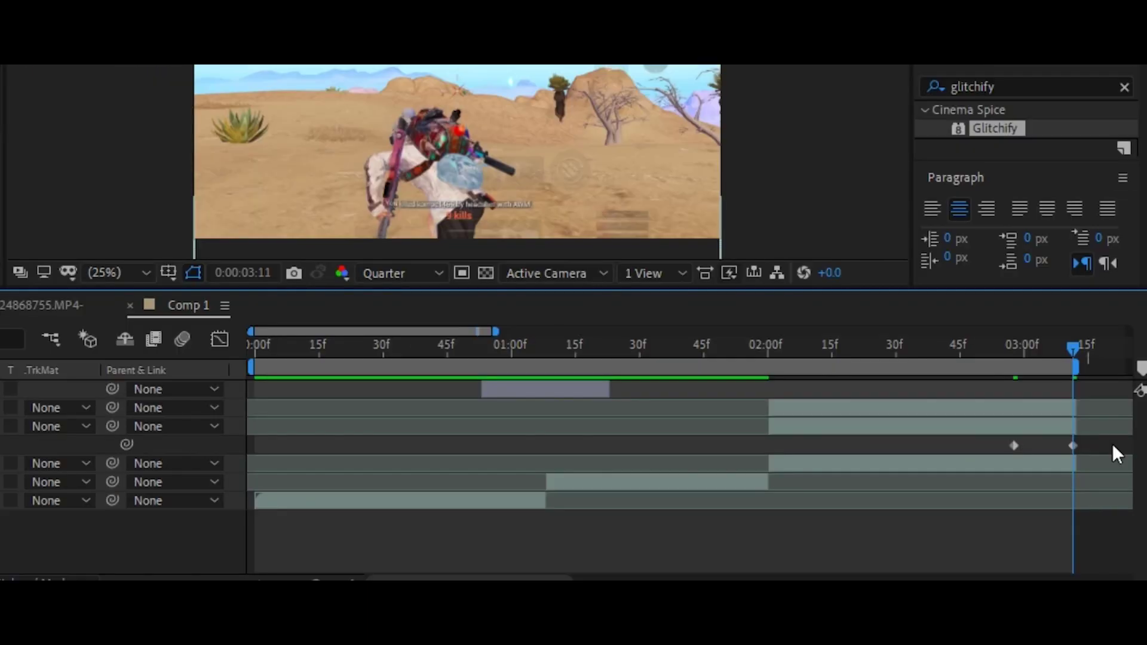
# Step: Easy-ease both Opacity keyframes and preview the fade-out
pyautogui.moveTo(1121, 505); pyautogui.dragTo(999, 506)
pyautogui.moveTo(955, 445); pyautogui.dragTo(955, 445)
pyautogui.press('F9')
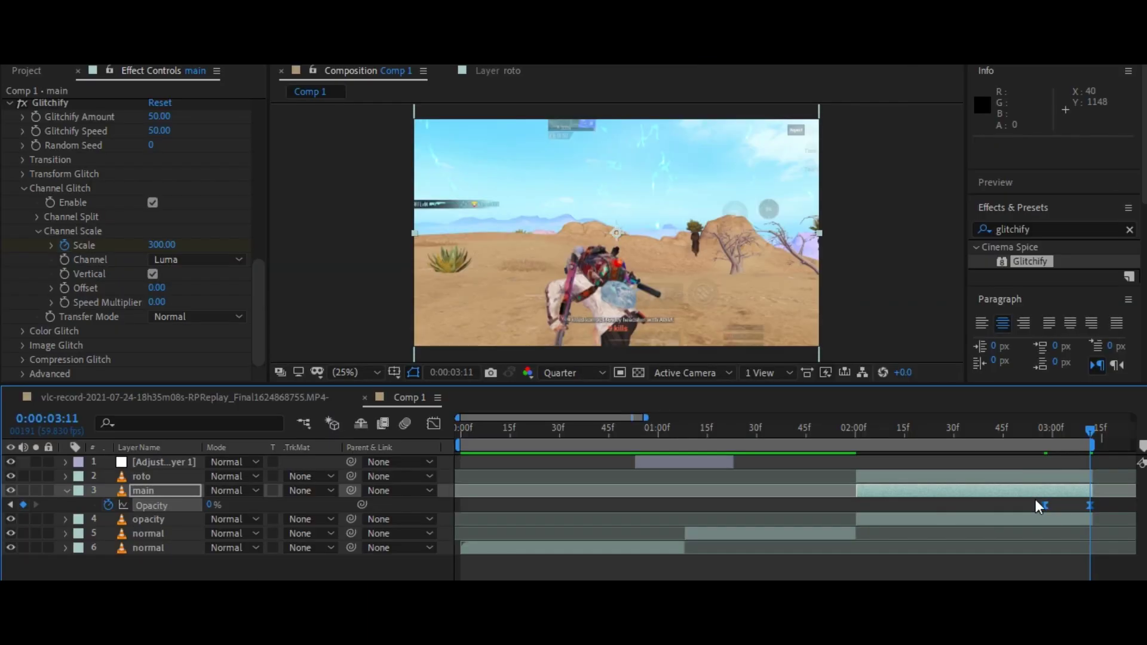
pyautogui.press('u')
pyautogui.click(353, 568)
pyautogui.press('space')
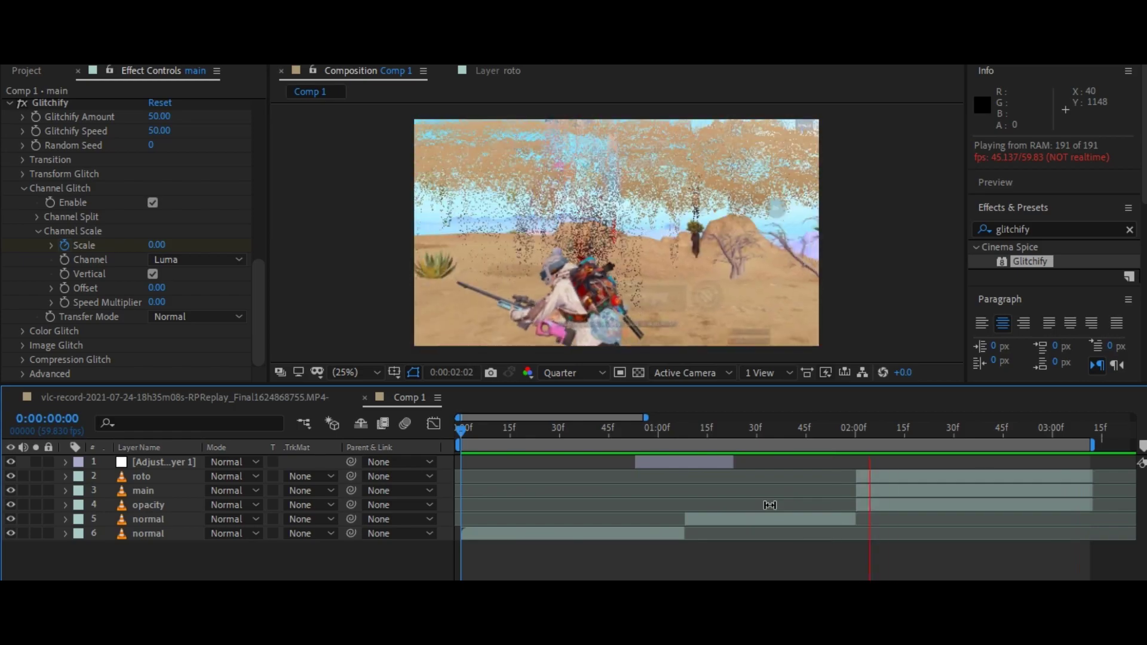
# Step: Add a new adjustment layer on top and name it cc
pyautogui.rightClick(209, 550)
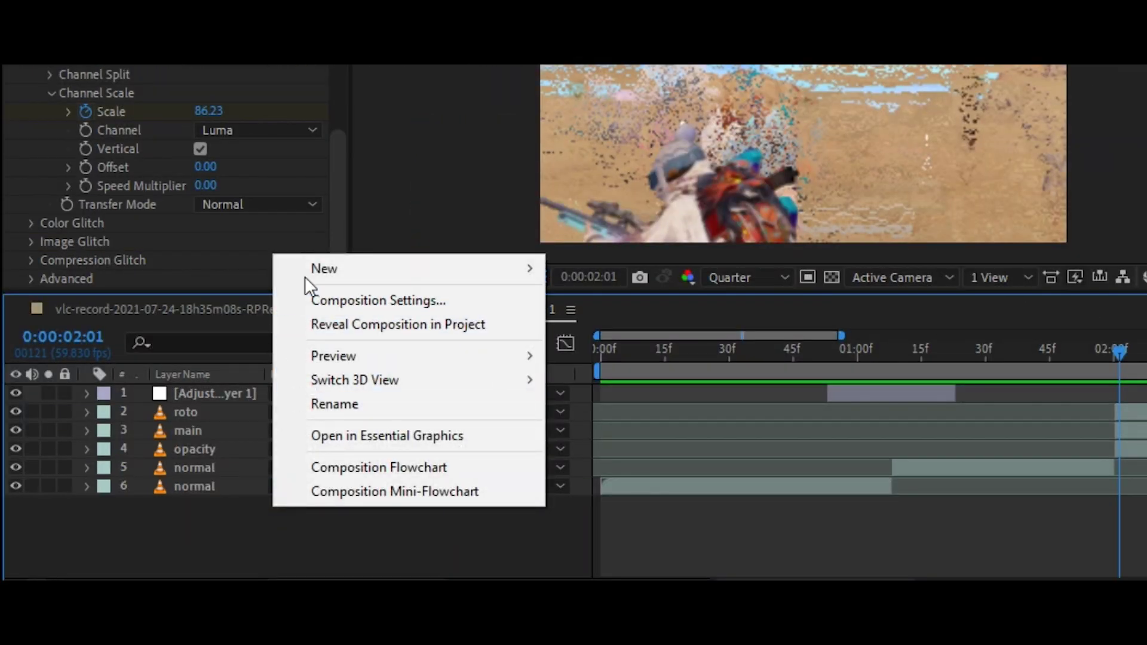
pyautogui.moveTo(233, 371)
pyautogui.click(618, 445)
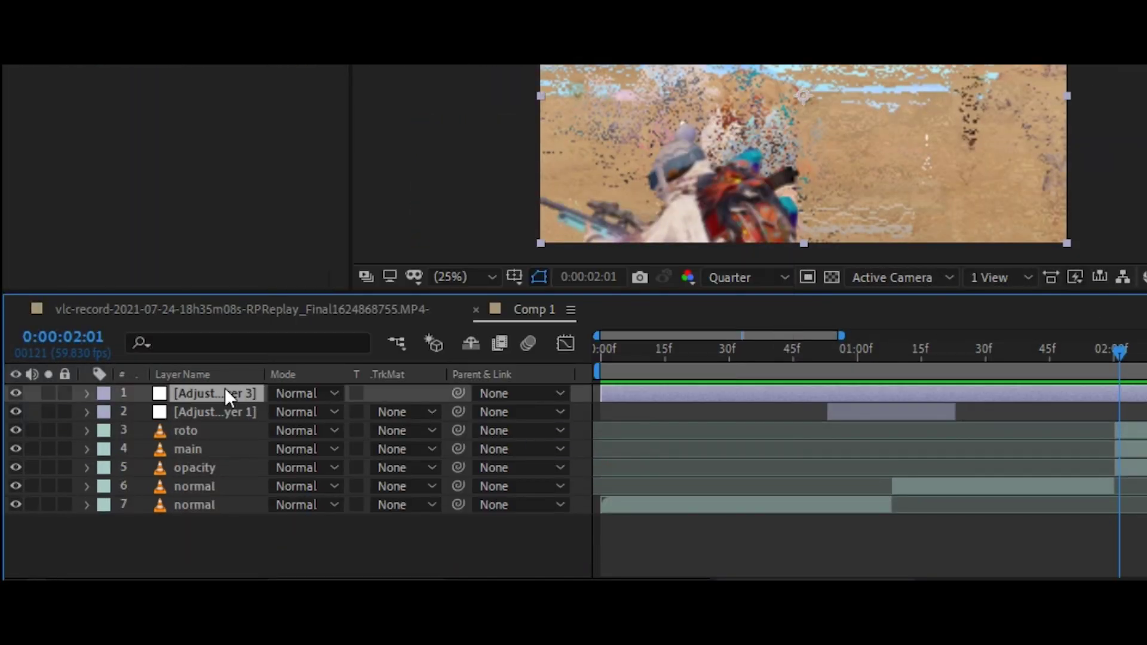
pyautogui.press('Return')
pyautogui.write('cc')
pyautogui.press('Return')
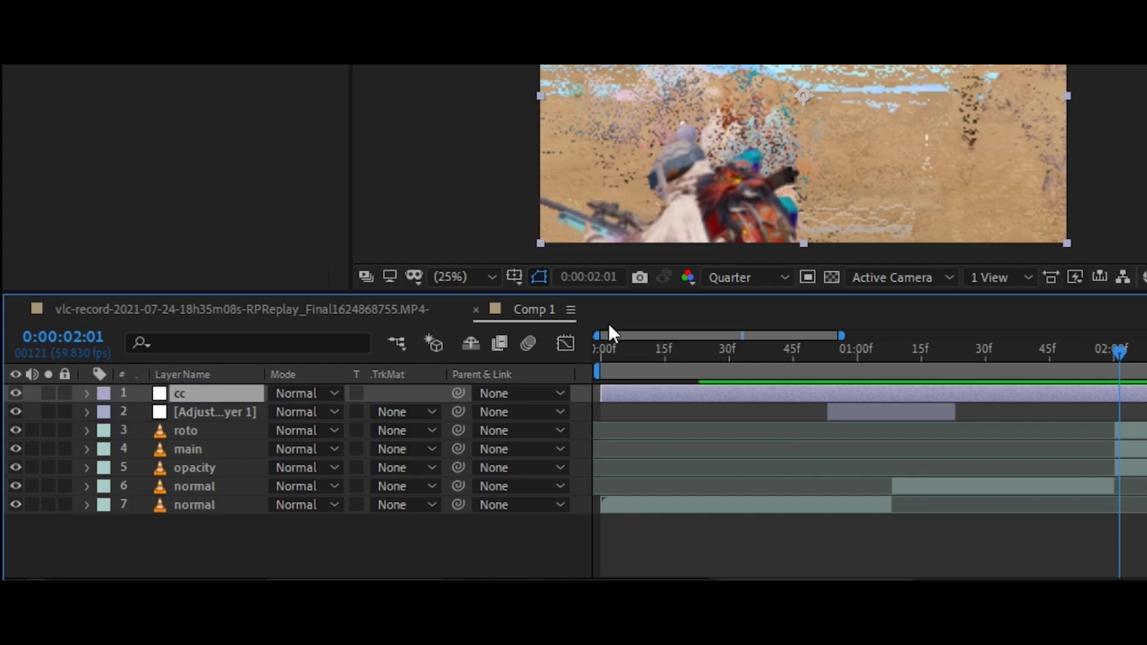
# Step: Find Channel Mixer in Effects & Presets and apply it to the cc layer
pyautogui.moveTo(1052, 229); pyautogui.dragTo(956, 244)
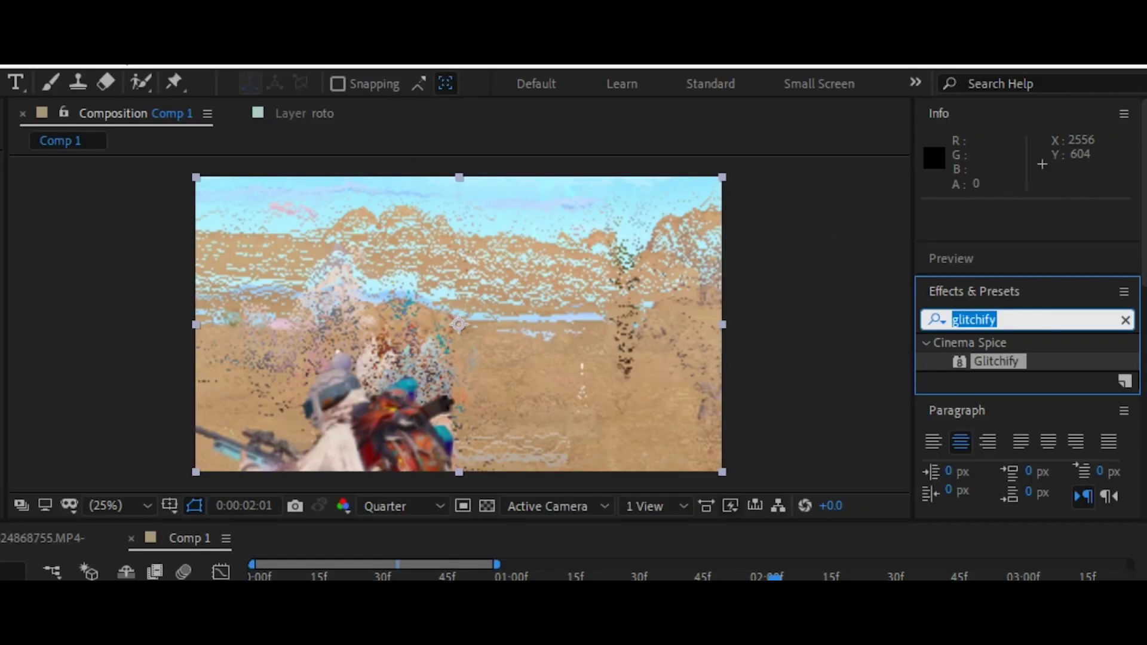
pyautogui.write('channel mis')
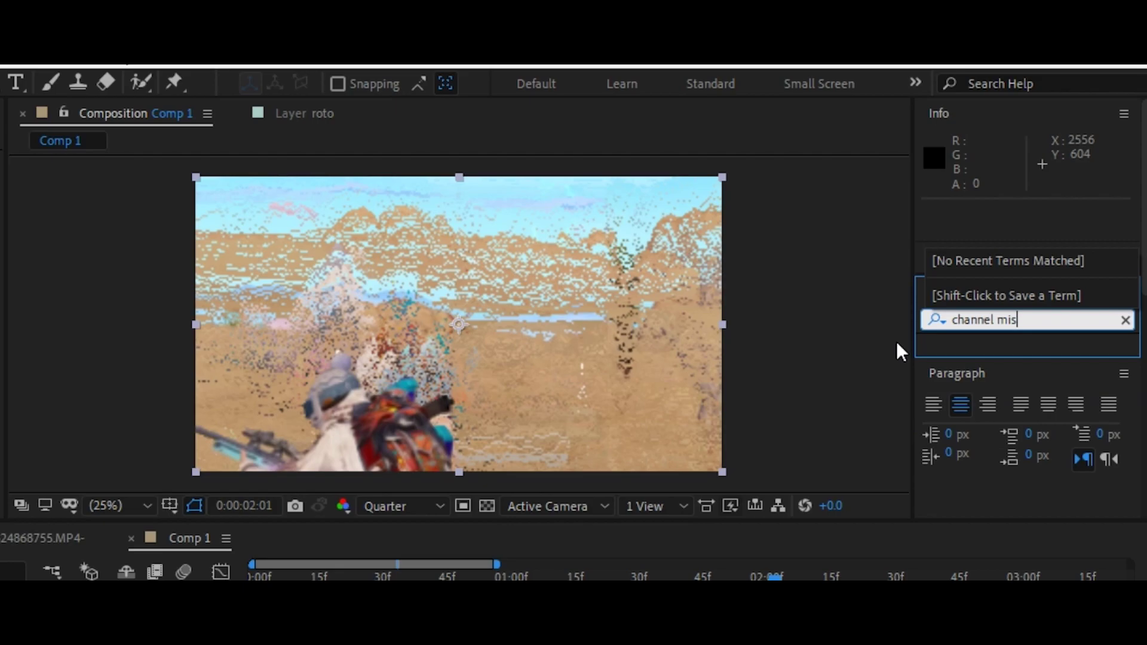
pyautogui.press('BackSpace')
pyautogui.write('x')
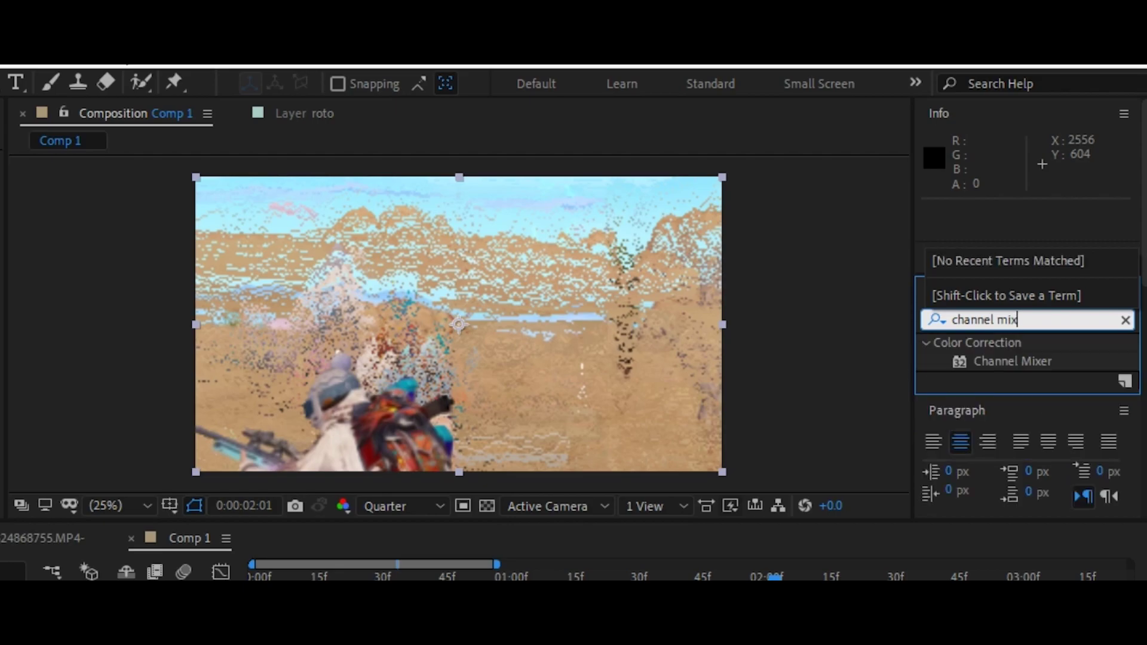
pyautogui.moveTo(1018, 365); pyautogui.dragTo(172, 463)
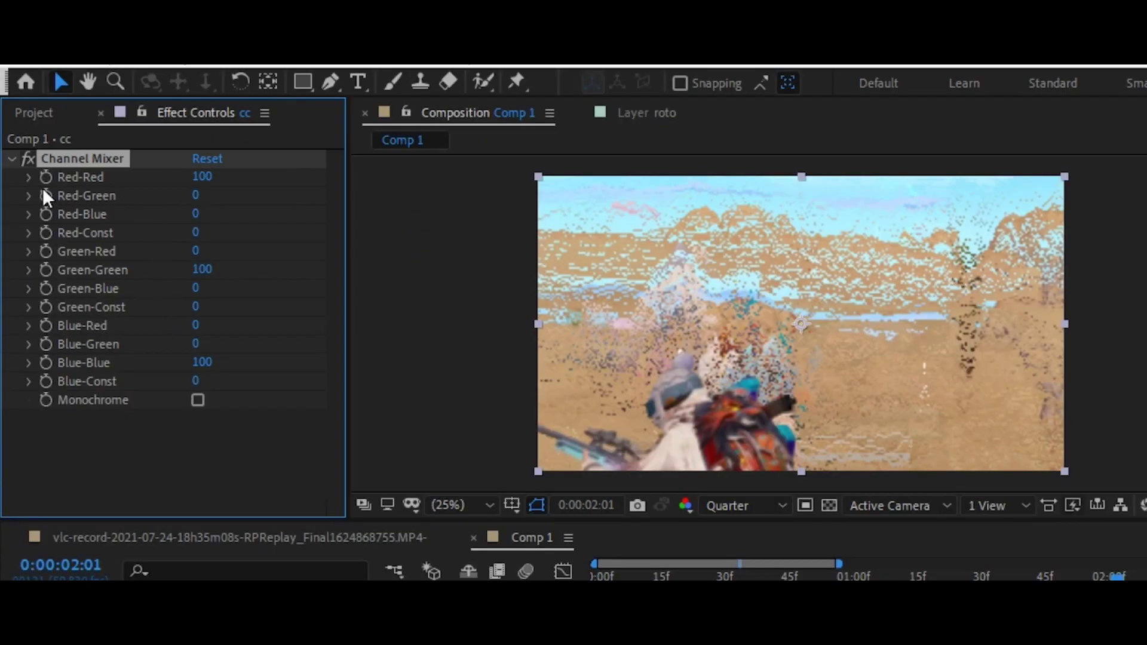
# Step: Set Channel Mixer Red-Green to 50 and Red-Blue to -50, then preview the graded clip
pyautogui.click(197, 193)
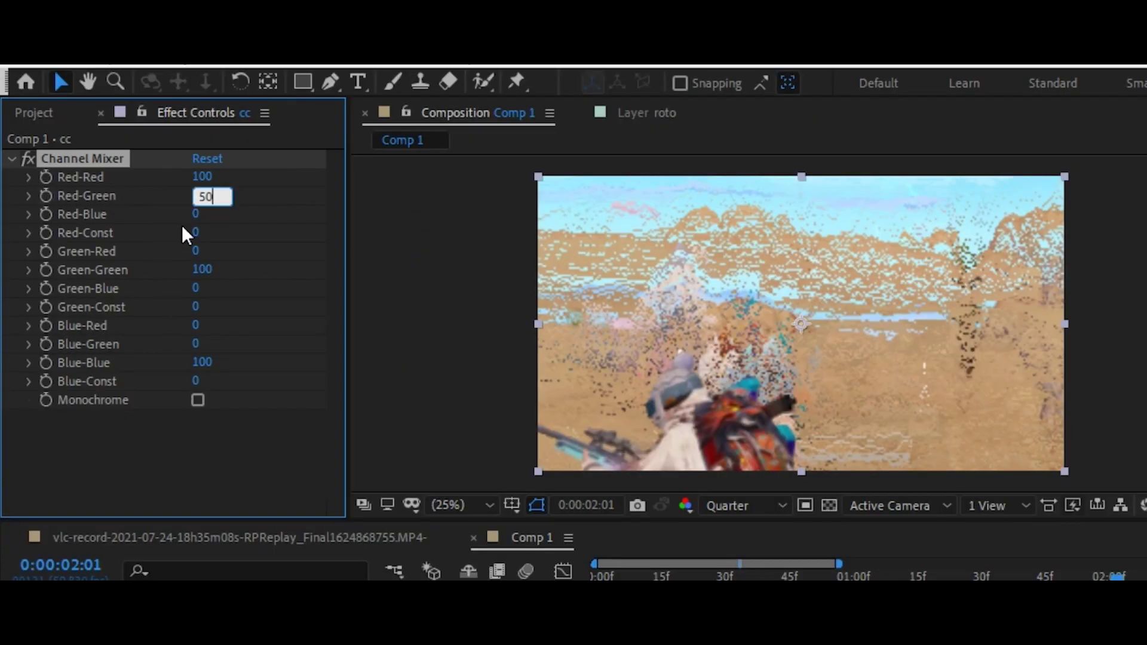
pyautogui.press('Tab')
pyautogui.write('-')
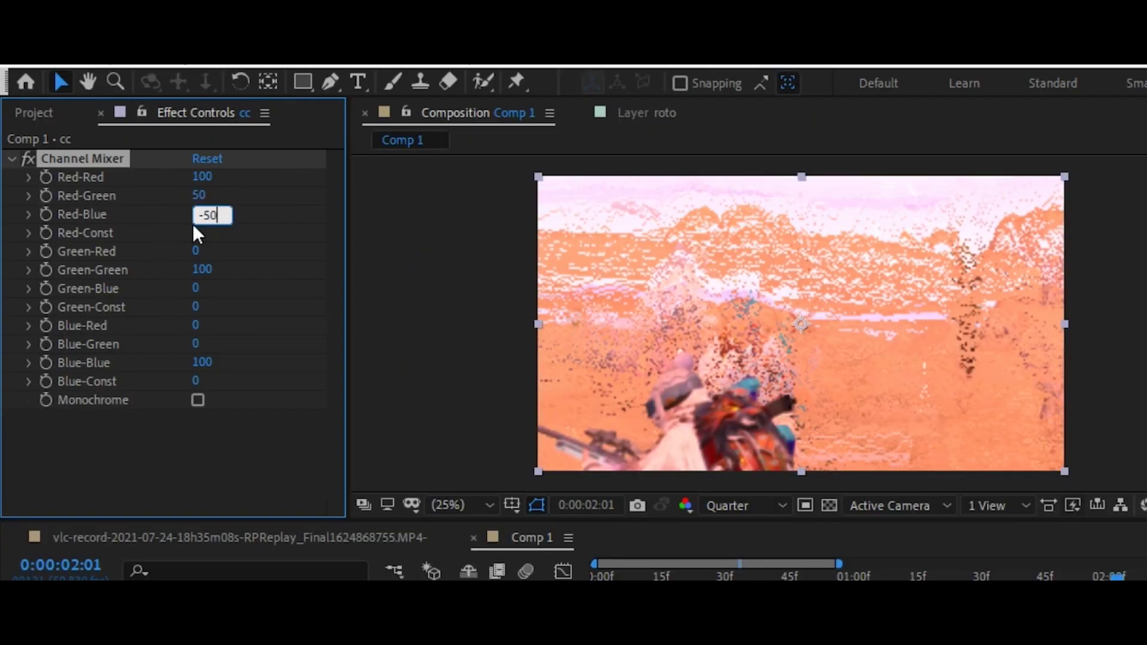
pyautogui.write('50')
pyautogui.press('Return')
pyautogui.press('space')
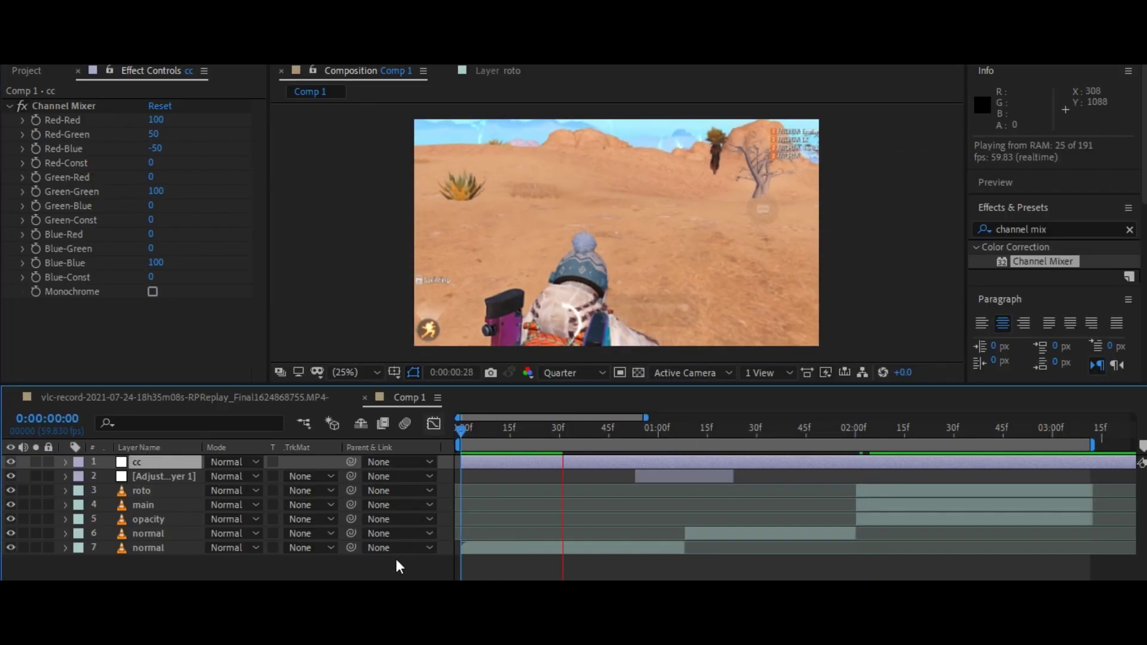